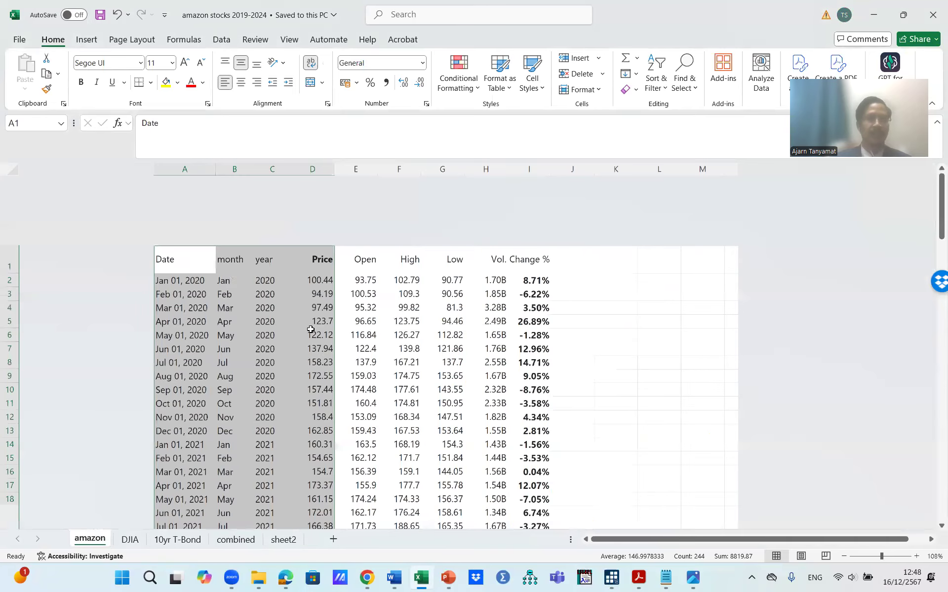
# Step: Review the price data on the amazon sheet and the DJIA column on the DJIA sheet
pyautogui.click(287, 257)
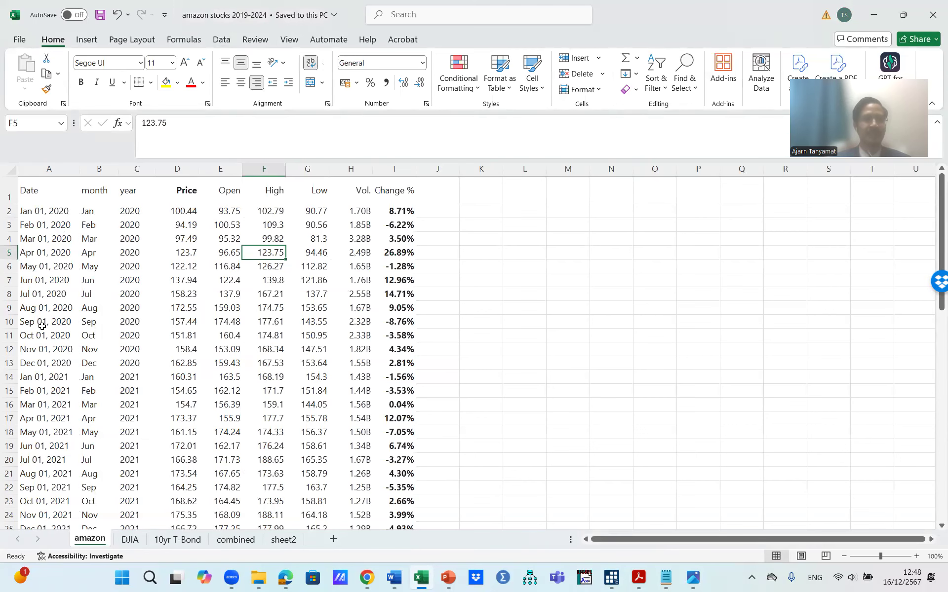
pyautogui.click(192, 215)
pyautogui.click(130, 539)
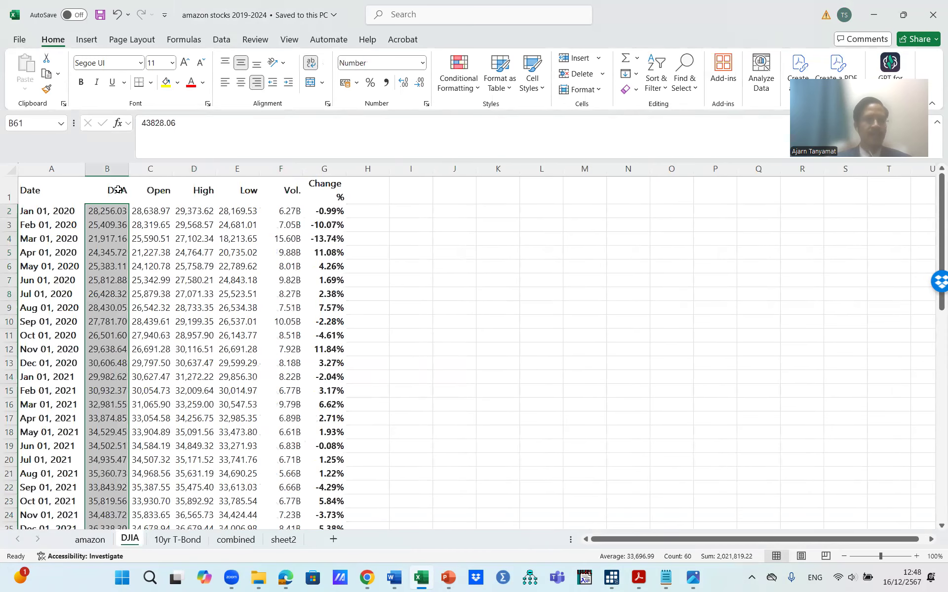
pyautogui.click(117, 190)
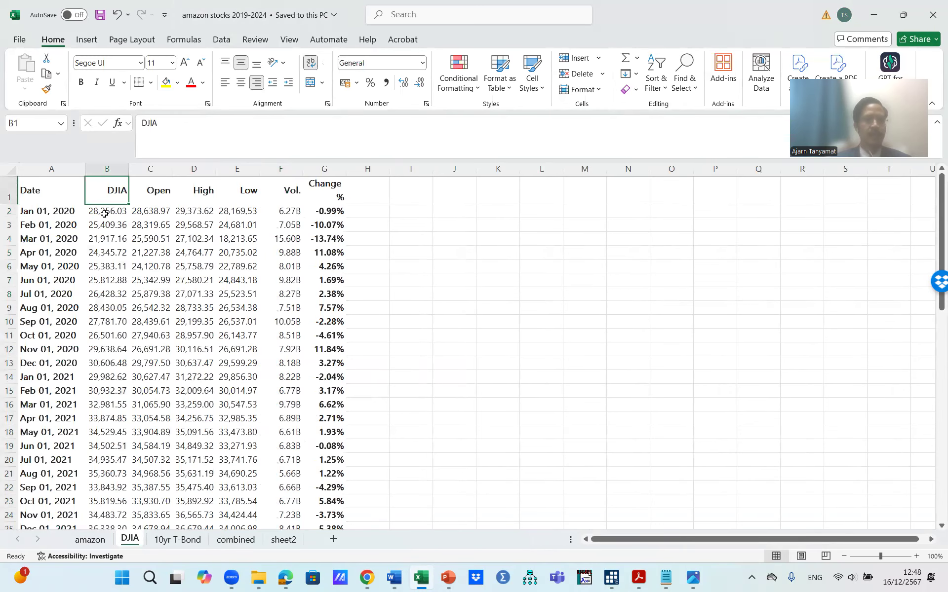
# Step: Examine the yield (%) column on the 10yr T-Bond sheet, then return to the DJIA sheet
pyautogui.click(178, 540)
pyautogui.scroll(-15, 161, 288)
pyautogui.scroll(15, 161, 288)
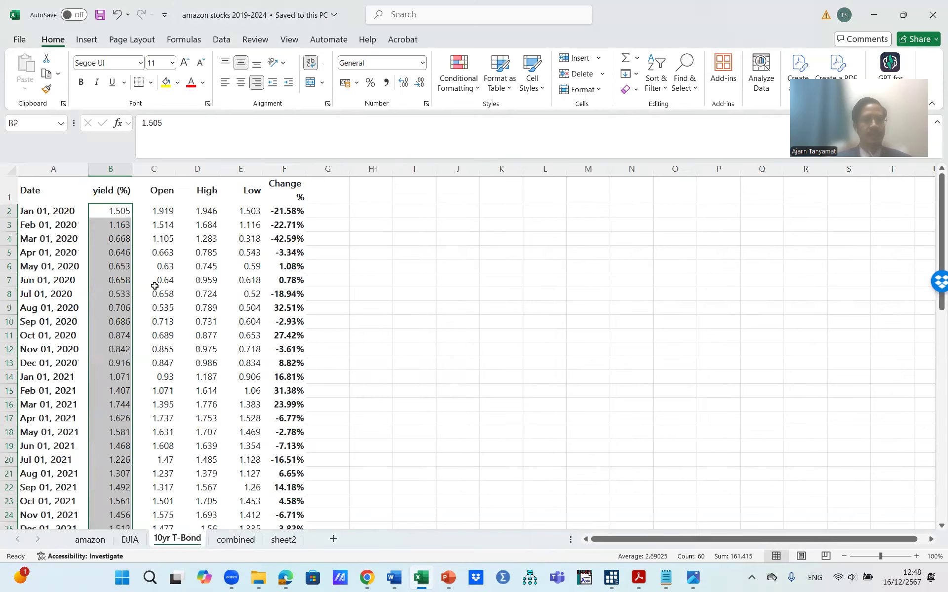
pyautogui.click(113, 188)
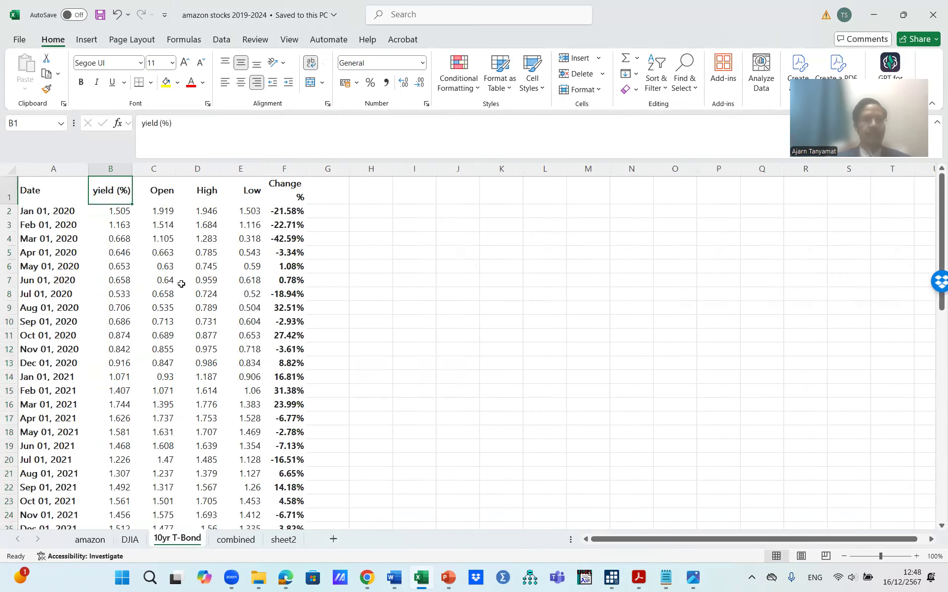
pyautogui.click(122, 211)
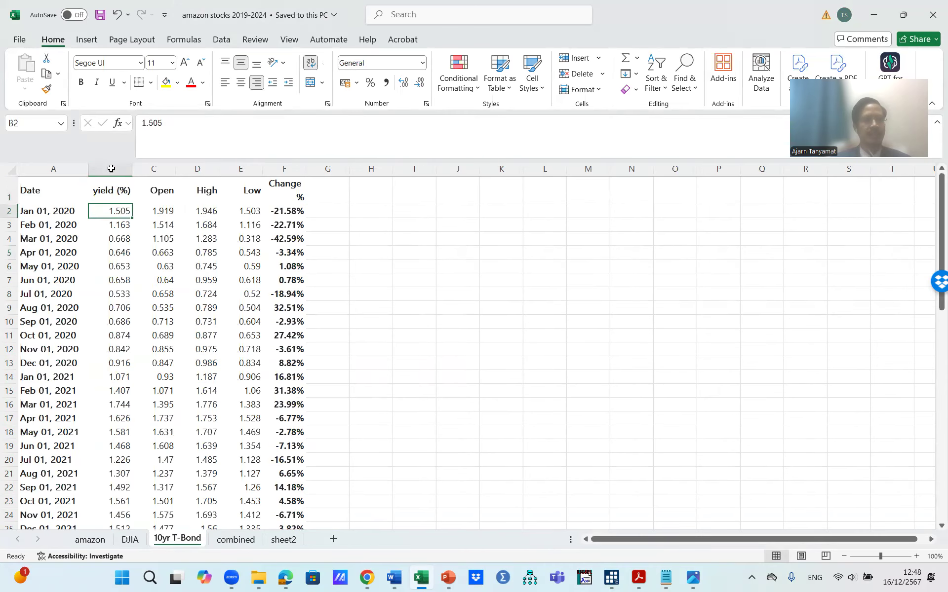
pyautogui.click(111, 169)
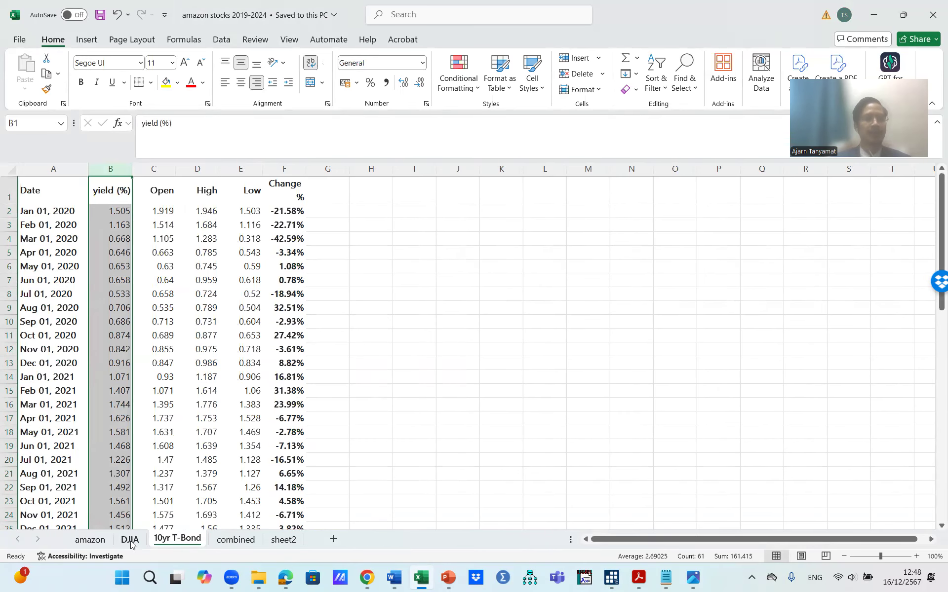
pyautogui.click(112, 208)
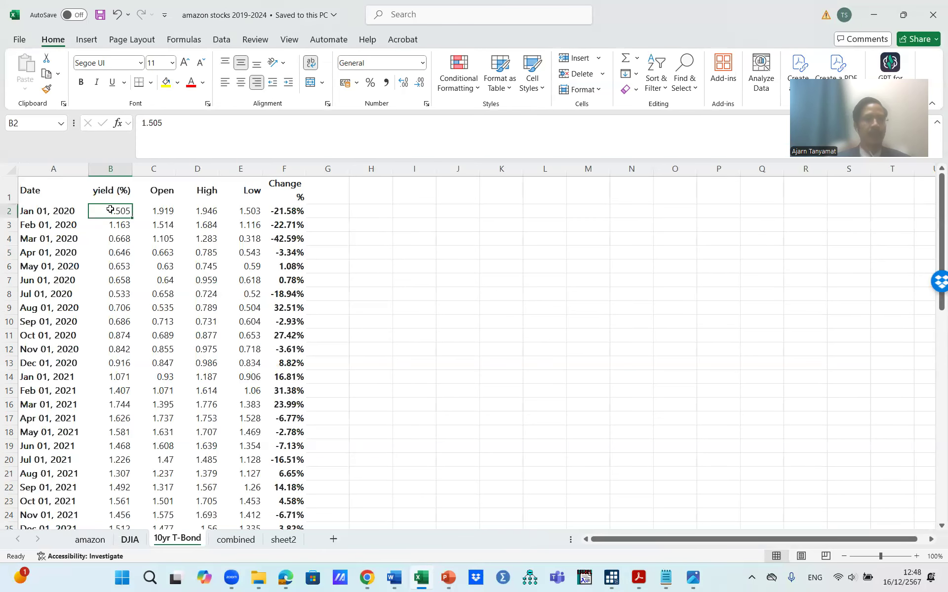
pyautogui.hotkey('ctrl', 'pageup')
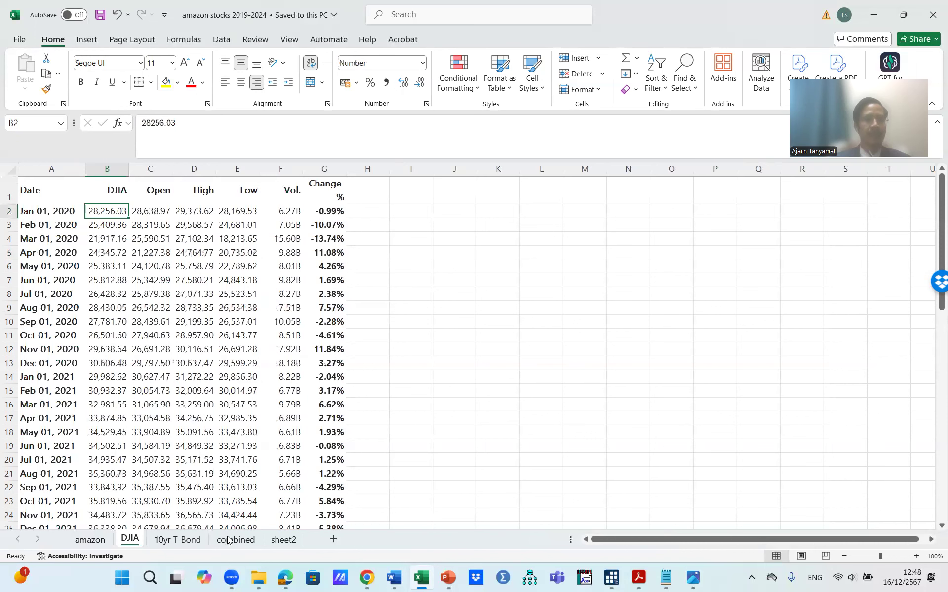
# Step: Open the combined sheet and widen column A so the dates show in full
pyautogui.click(227, 540)
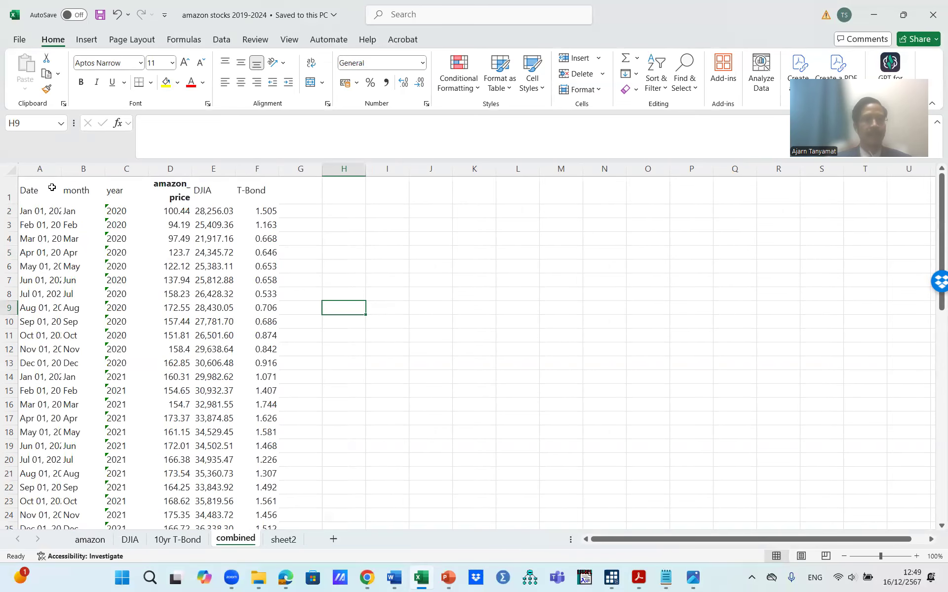
pyautogui.moveTo(61, 169); pyautogui.dragTo(89, 169)
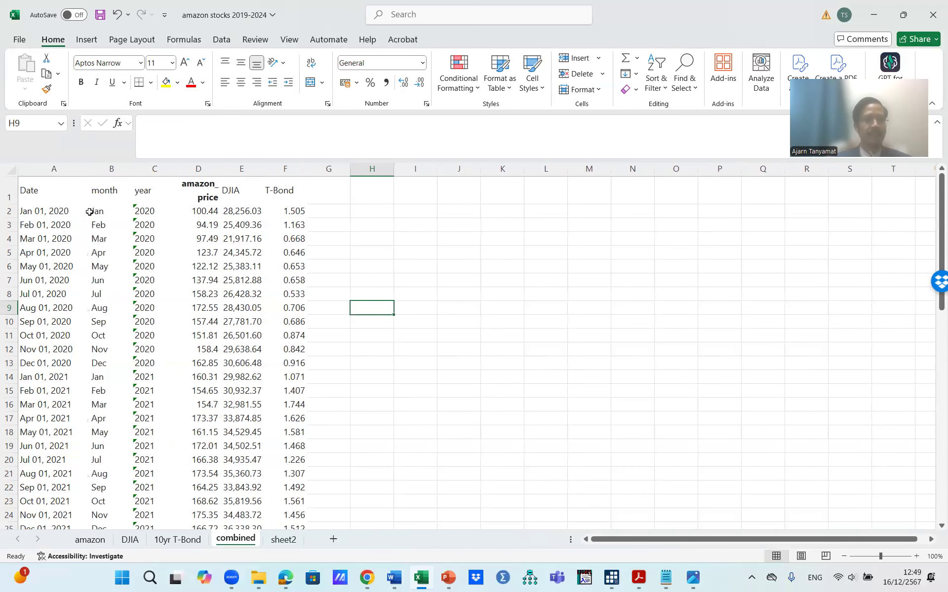
# Step: Left-align the amazon_price header in D1
pyautogui.click(111, 169)
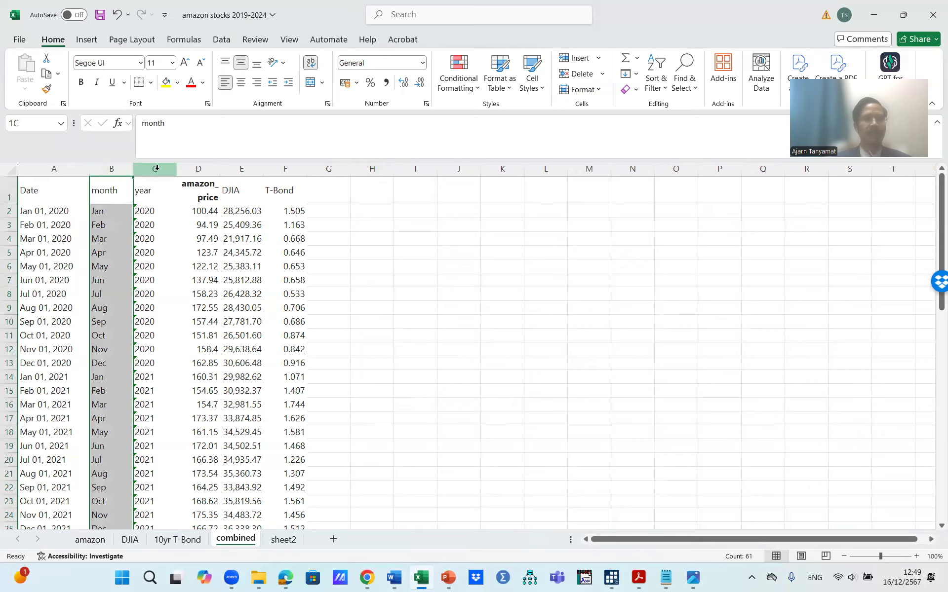
pyautogui.click(157, 169)
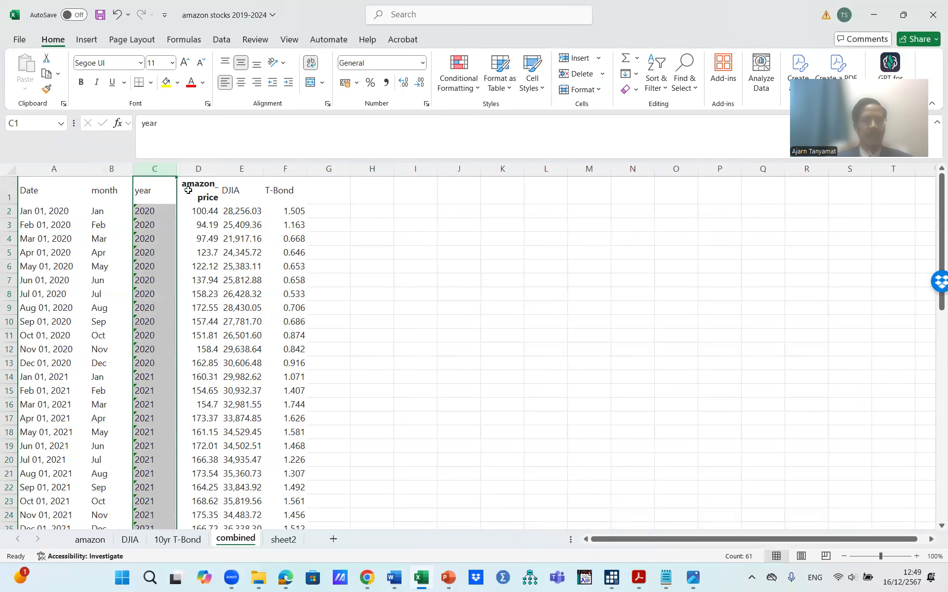
pyautogui.click(205, 188)
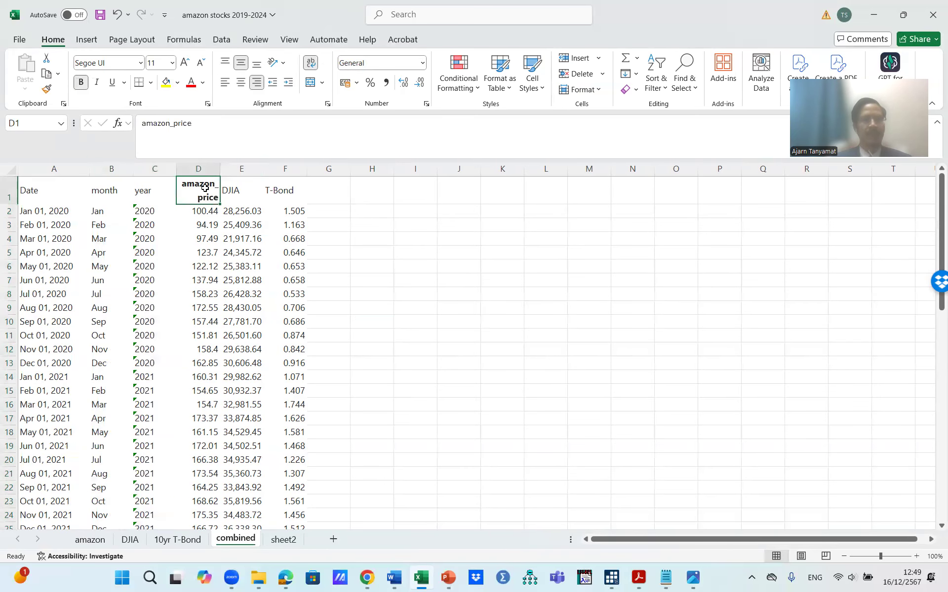
pyautogui.click(225, 85)
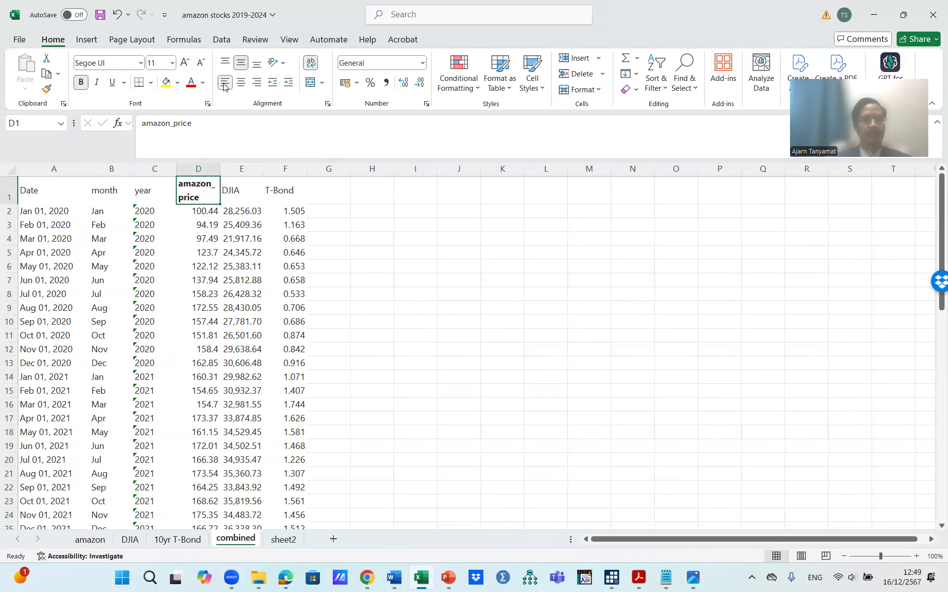
# Step: Make the DJIA and T-Bond headers bold
pyautogui.click(236, 195)
pyautogui.hotkey('ctrl', 'b')
pyautogui.click(287, 193)
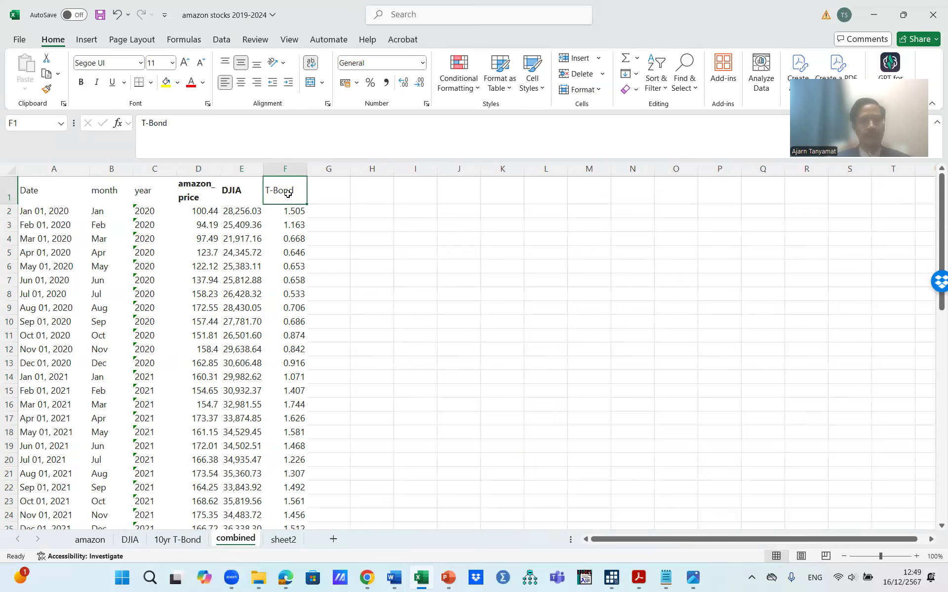
pyautogui.hotkey('ctrl', 'b')
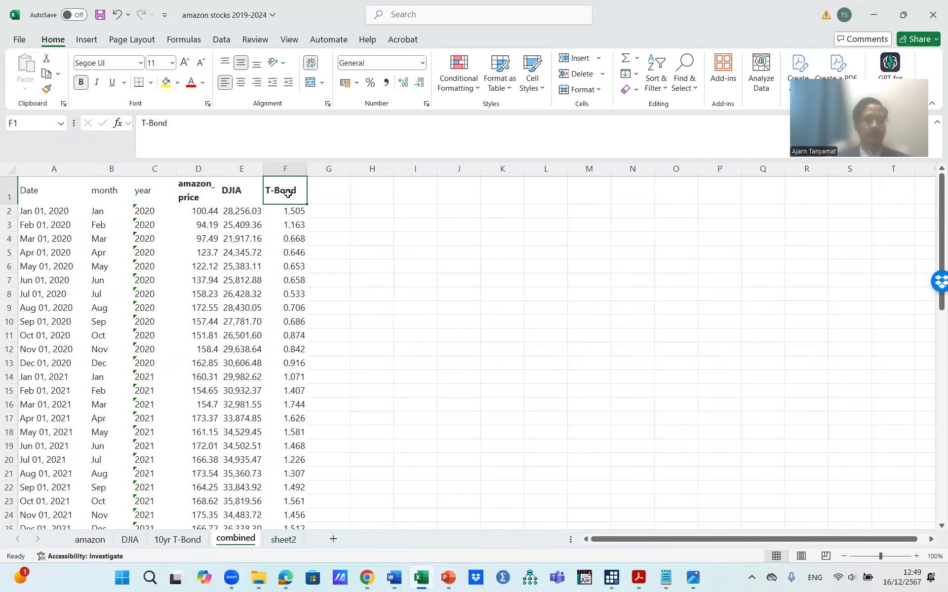
# Step: Select the whole table from A1 to the last data cell and apply All Borders
pyautogui.click(28, 190)
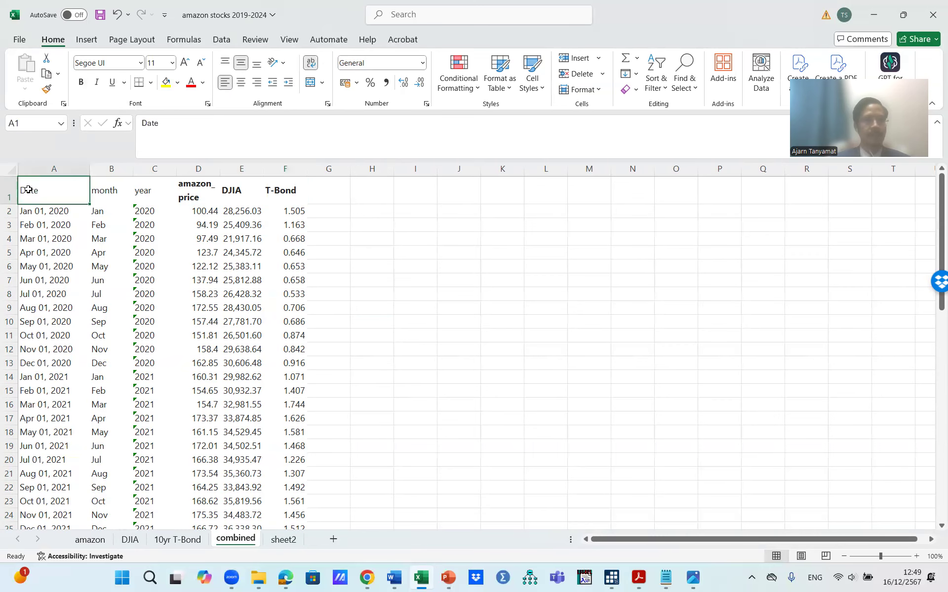
pyautogui.hotkey('ctrl', 'shift', 'End')
pyautogui.scroll(3, 28, 190)
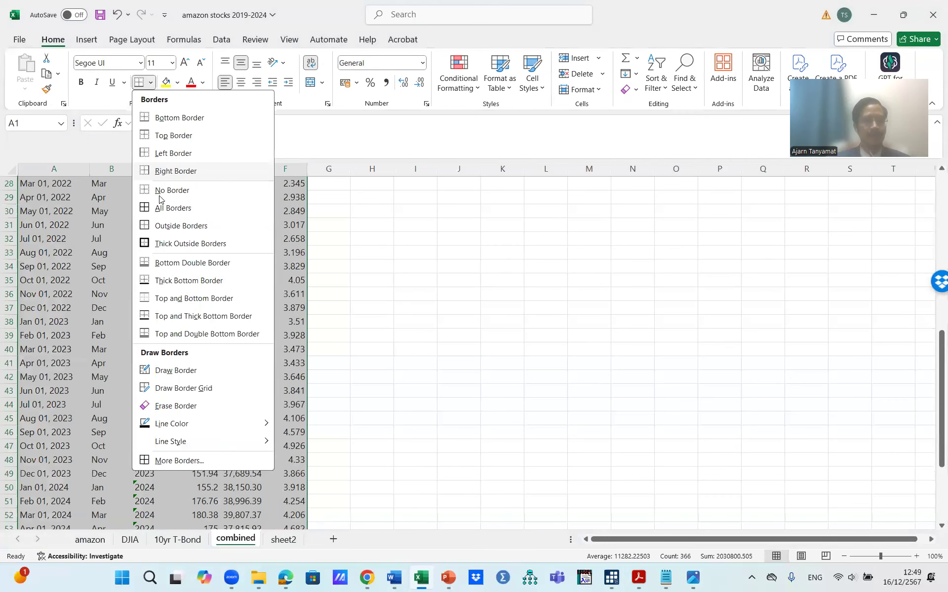
pyautogui.click(162, 212)
pyautogui.click(327, 199)
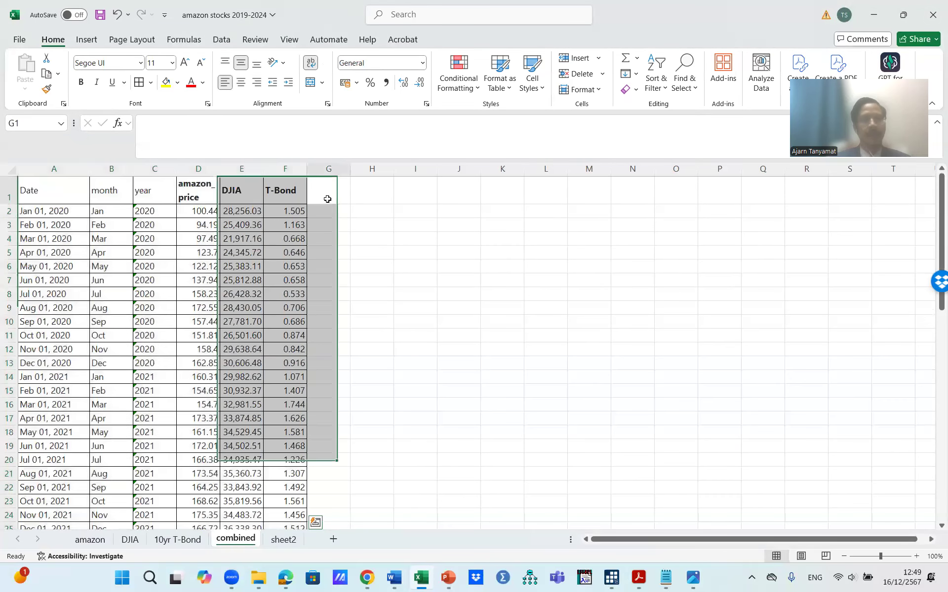
# Step: Examine the amazon_price, DJIA and T-Bond values down the combined table
pyautogui.click(202, 214)
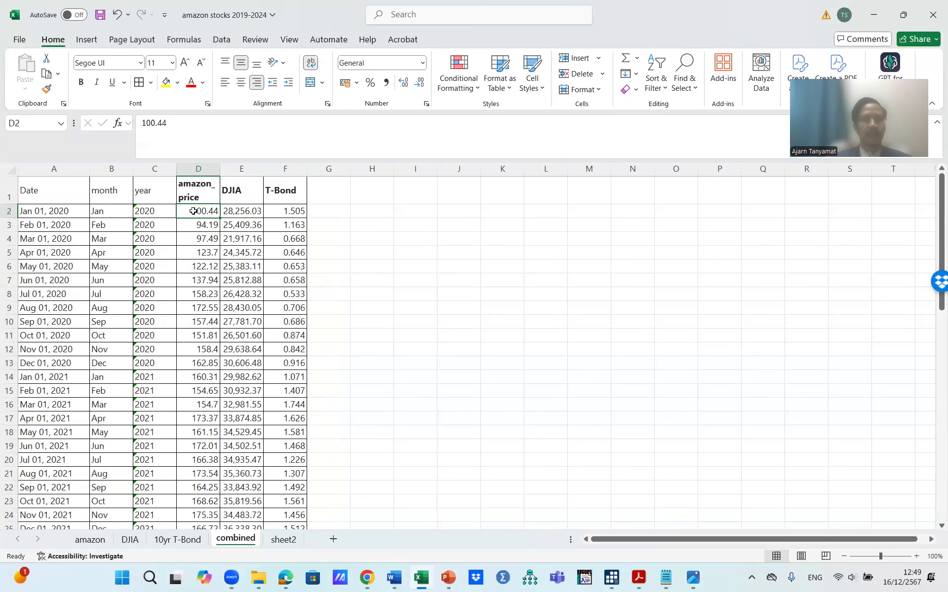
pyautogui.scroll(-14, 191, 289)
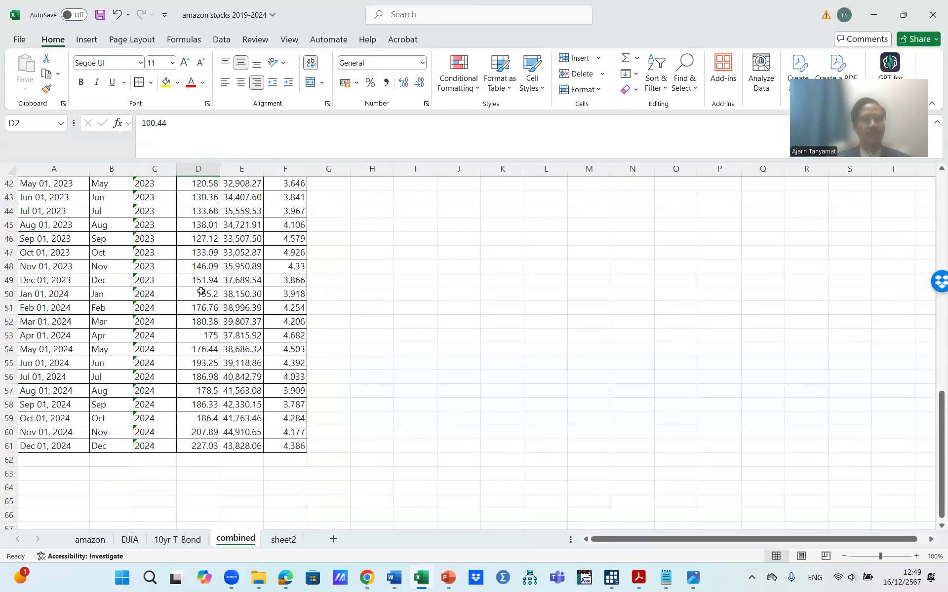
pyautogui.scroll(14, 201, 290)
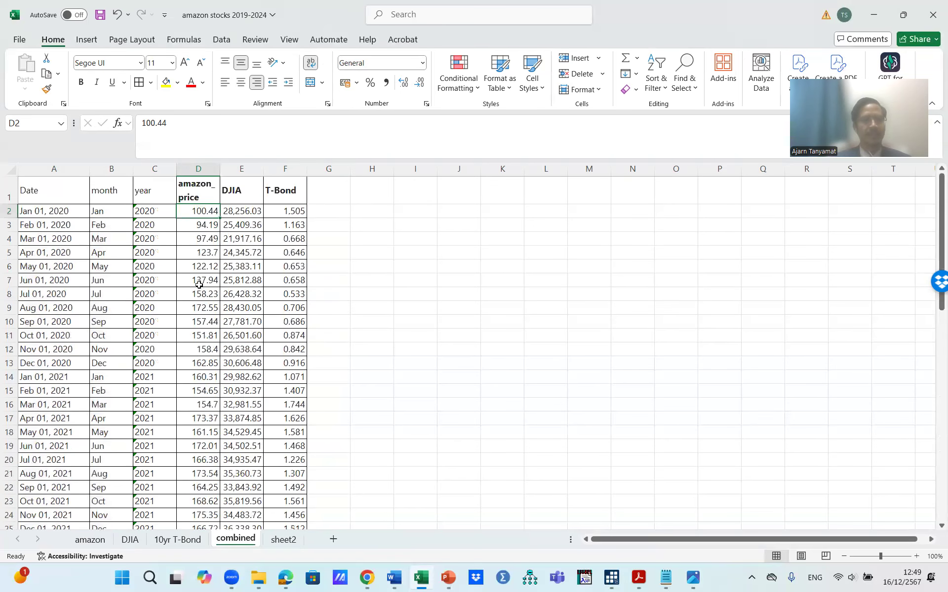
pyautogui.click(250, 212)
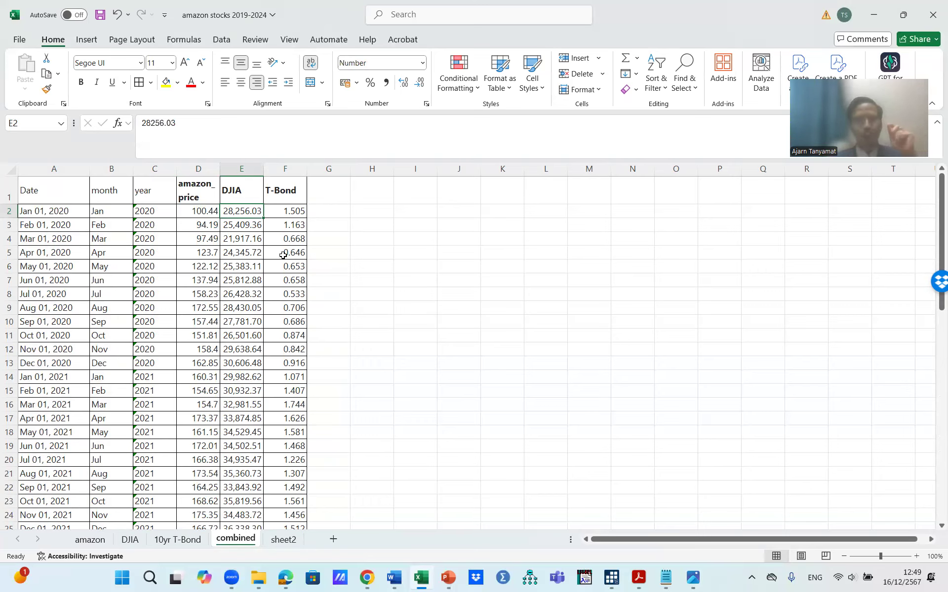
pyautogui.scroll(-3, 284, 257)
pyautogui.scroll(3, 284, 259)
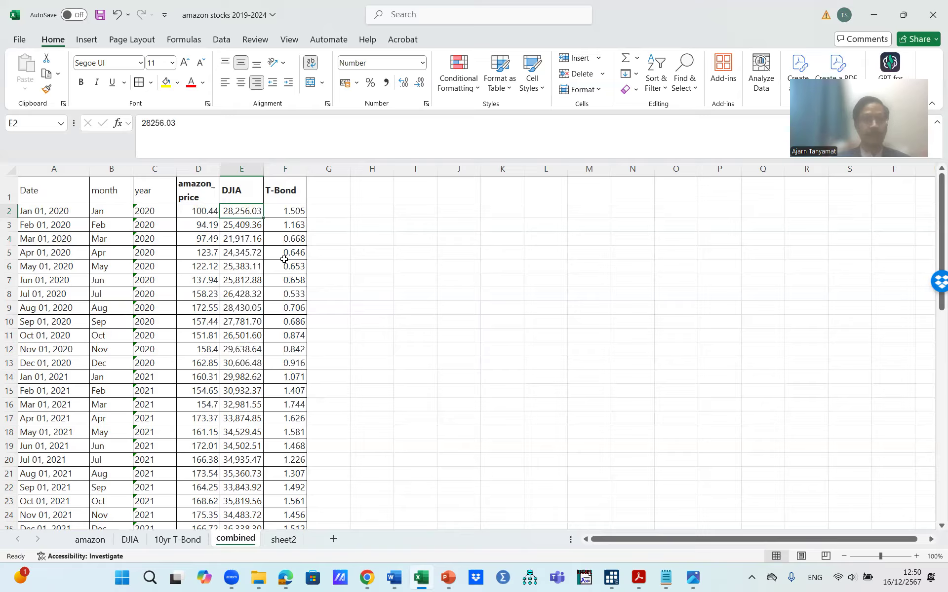
pyautogui.click(333, 191)
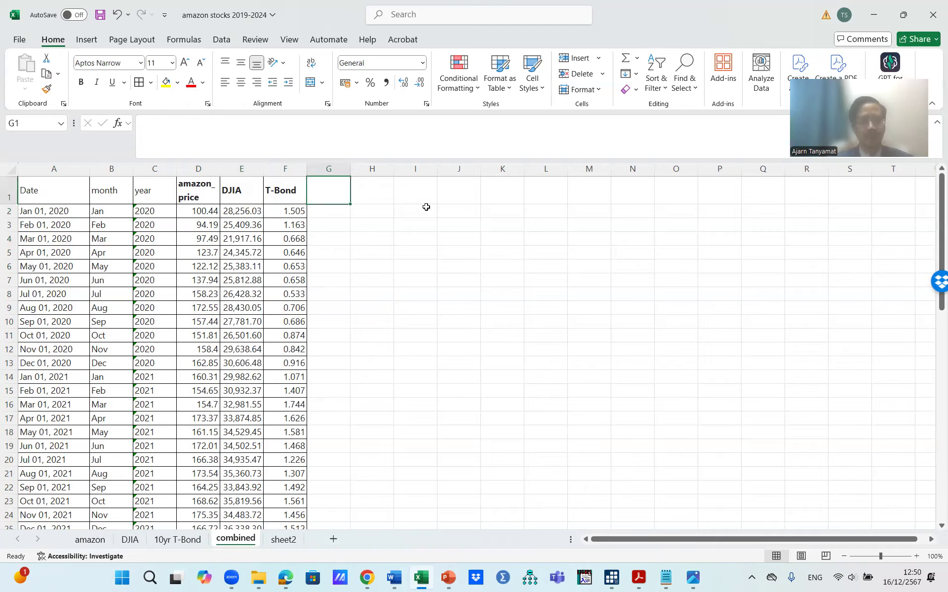
pyautogui.write('DJIA')
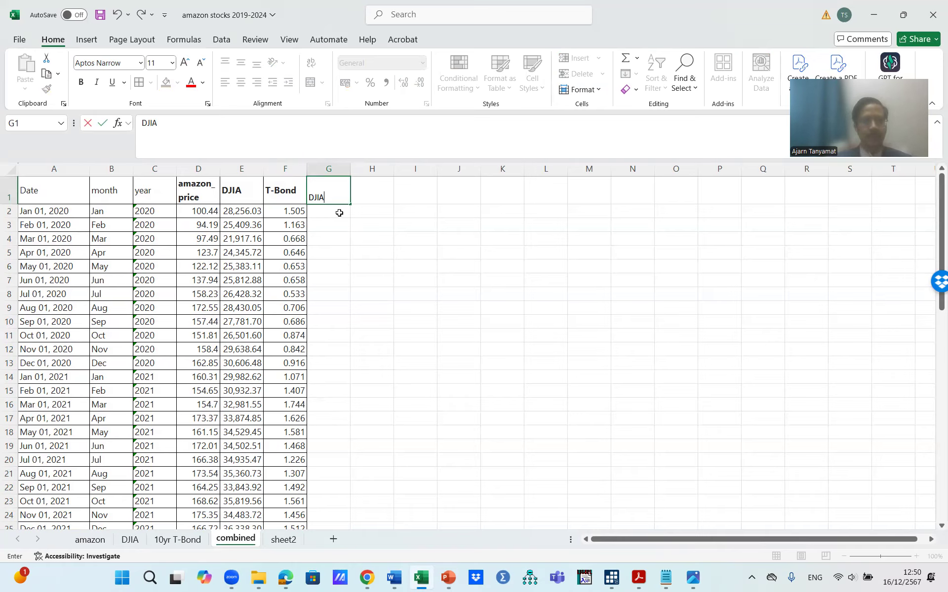
pyautogui.press('BackSpace')
pyautogui.press('BackSpace')
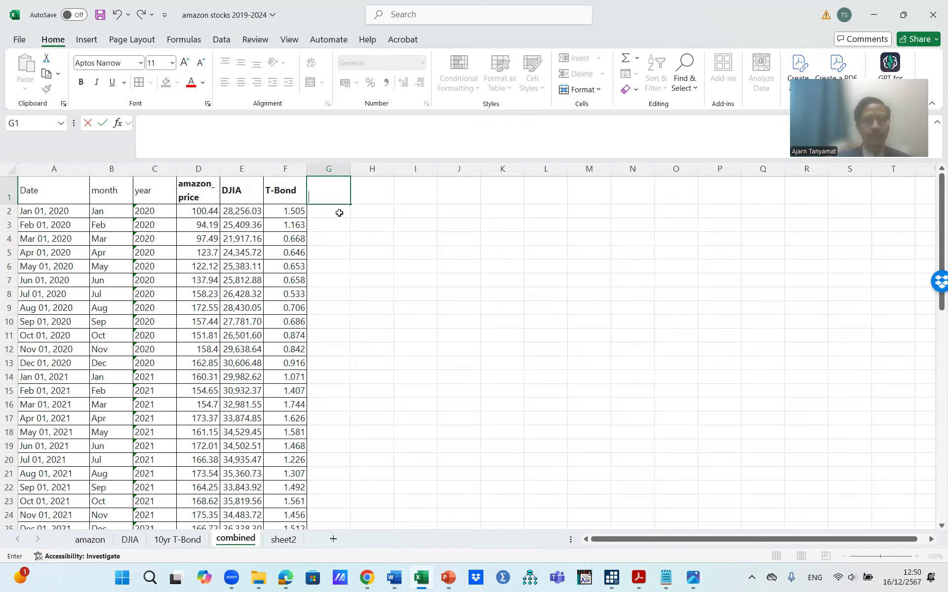
pyautogui.click(336, 213)
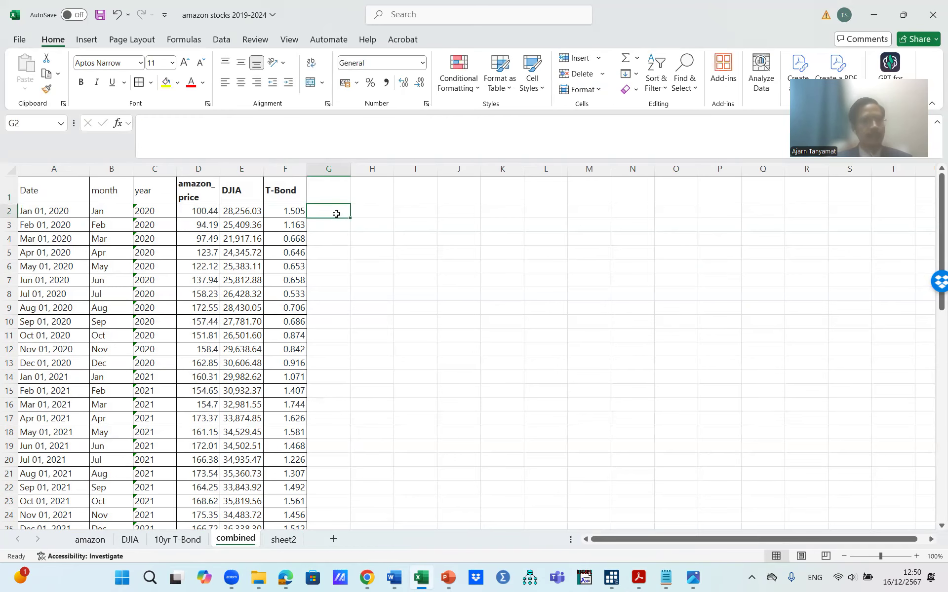
# Step: Save the workbook
pyautogui.click(184, 217)
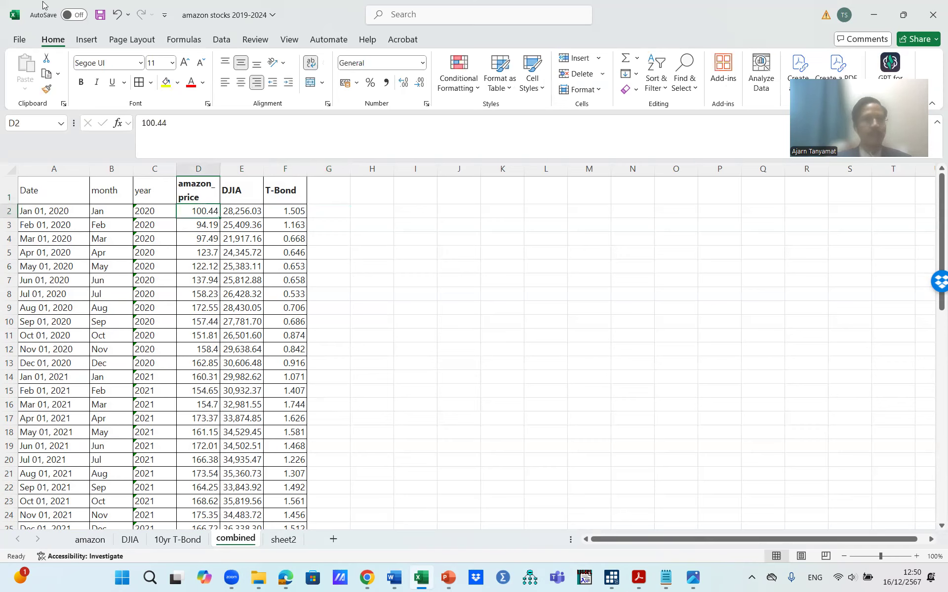
pyautogui.click(99, 17)
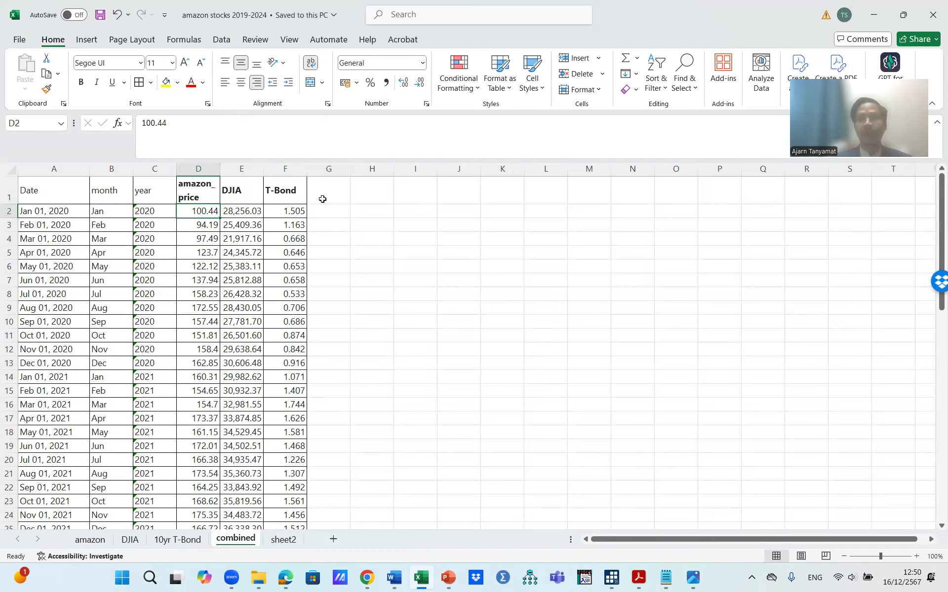
pyautogui.click(232, 208)
pyautogui.click(212, 208)
pyautogui.click(242, 209)
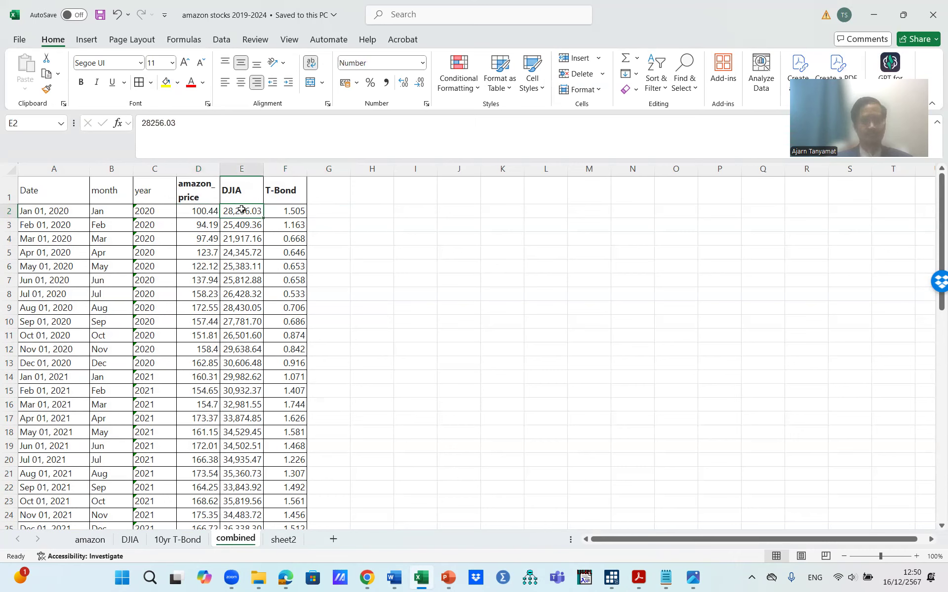
pyautogui.click(336, 197)
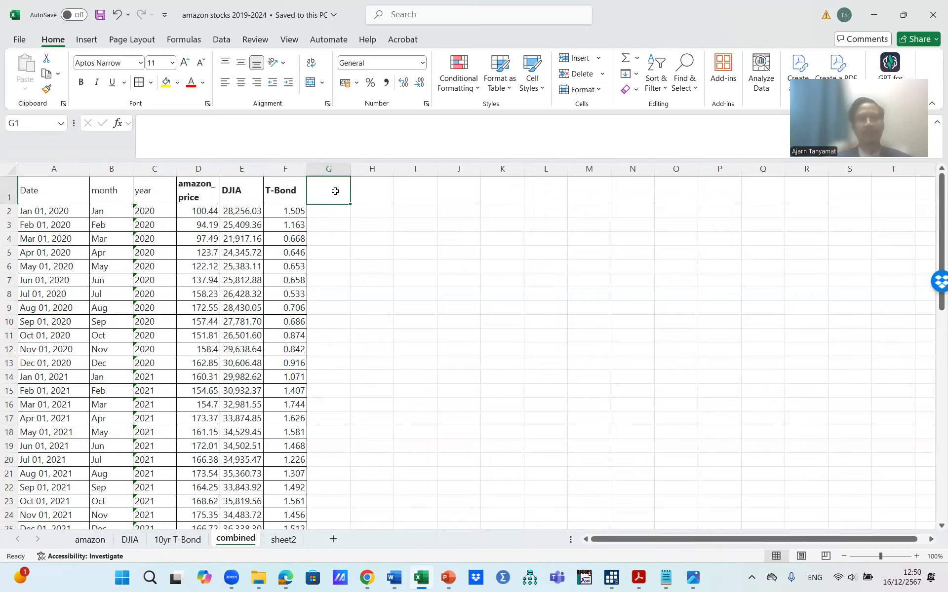
pyautogui.click(241, 199)
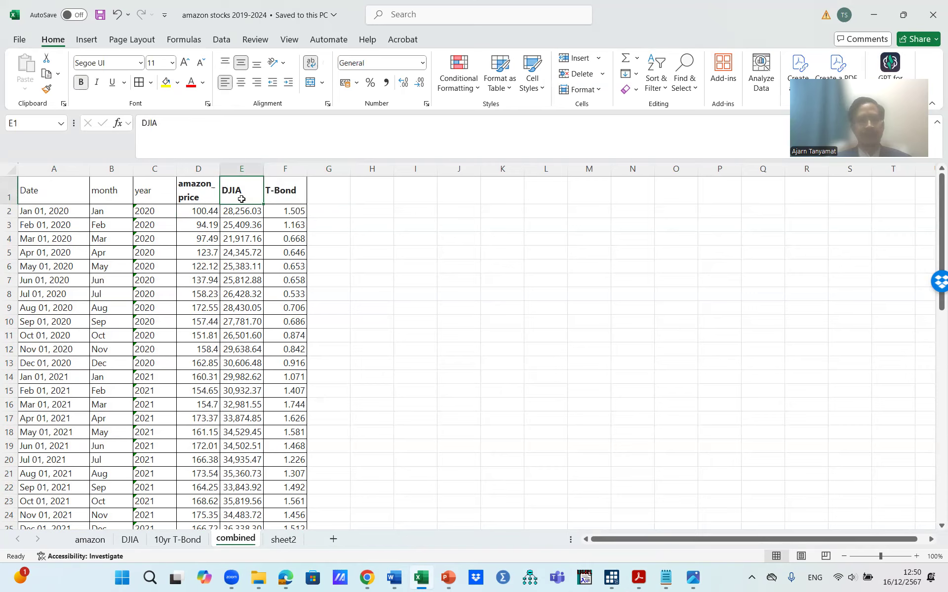
pyautogui.click(284, 196)
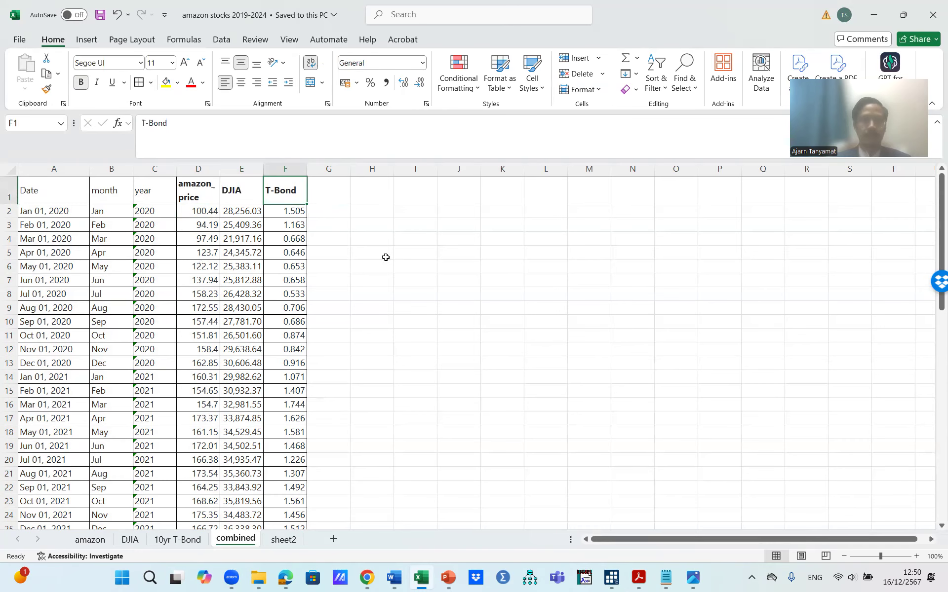
# Step: Save the workbook once more and switch over to Stata
pyautogui.click(101, 16)
pyautogui.moveTo(608, 581)
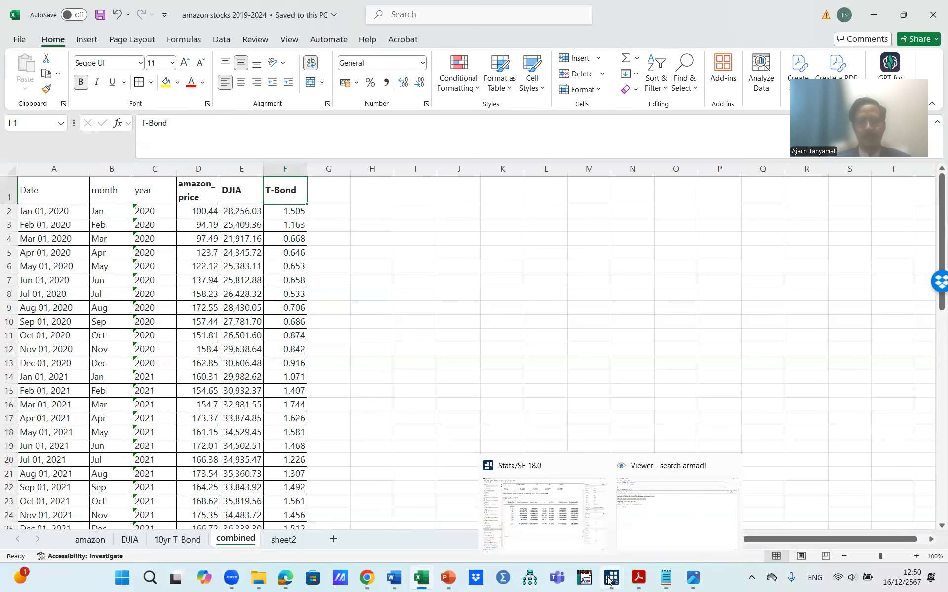
pyautogui.click(542, 535)
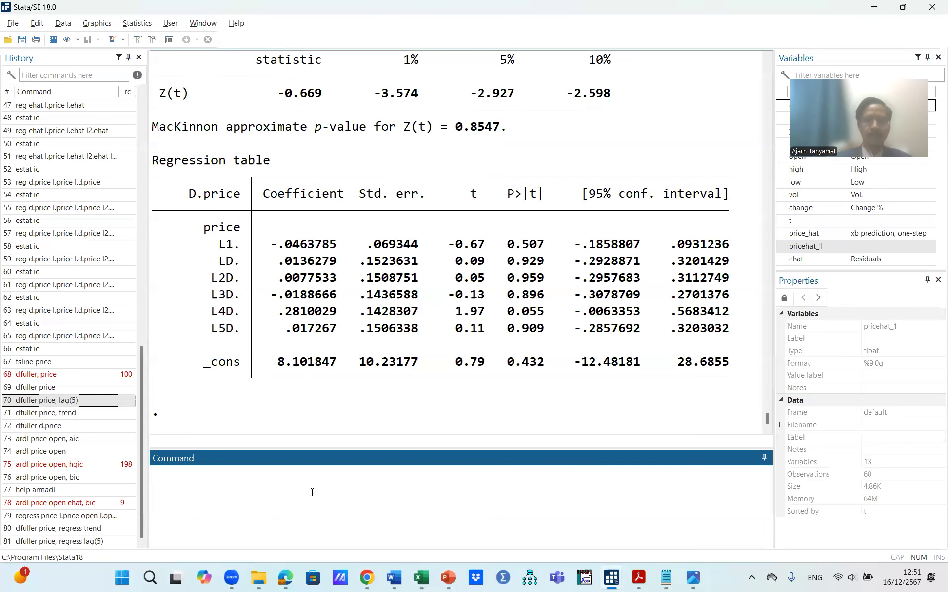
pyautogui.press('Return')
pyautogui.press('Return')
pyautogui.press('Return')
pyautogui.press('Return')
pyautogui.press('Return')
pyautogui.press('Return')
pyautogui.press('Return')
pyautogui.press('Return')
pyautogui.press('Return')
pyautogui.press('Return')
pyautogui.press('Return')
pyautogui.press('Return')
pyautogui.press('Return')
pyautogui.press('Return')
pyautogui.press('Return')
pyautogui.press('Return')
pyautogui.press('Return')
pyautogui.press('Return')
pyautogui.press('Return')
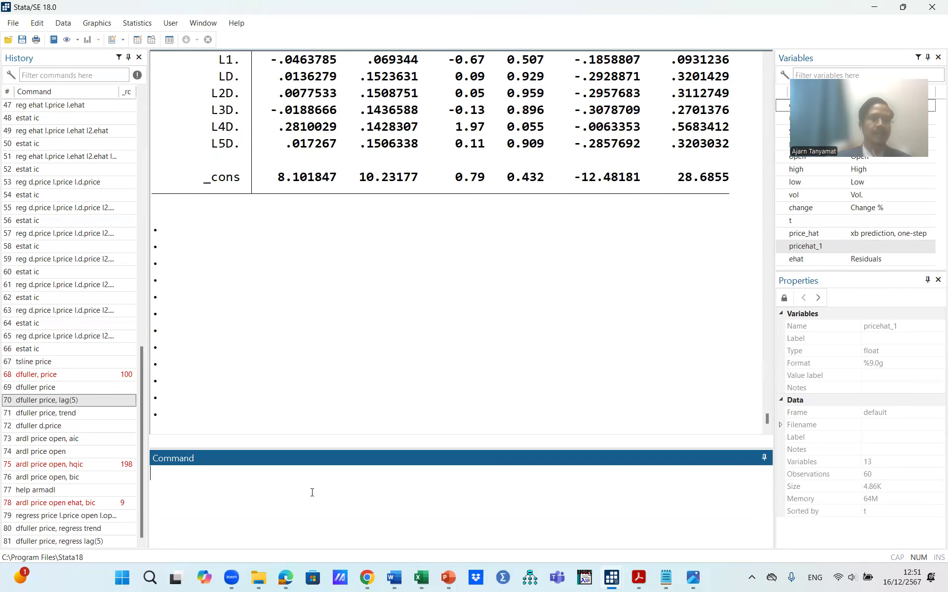
pyautogui.press('Return')
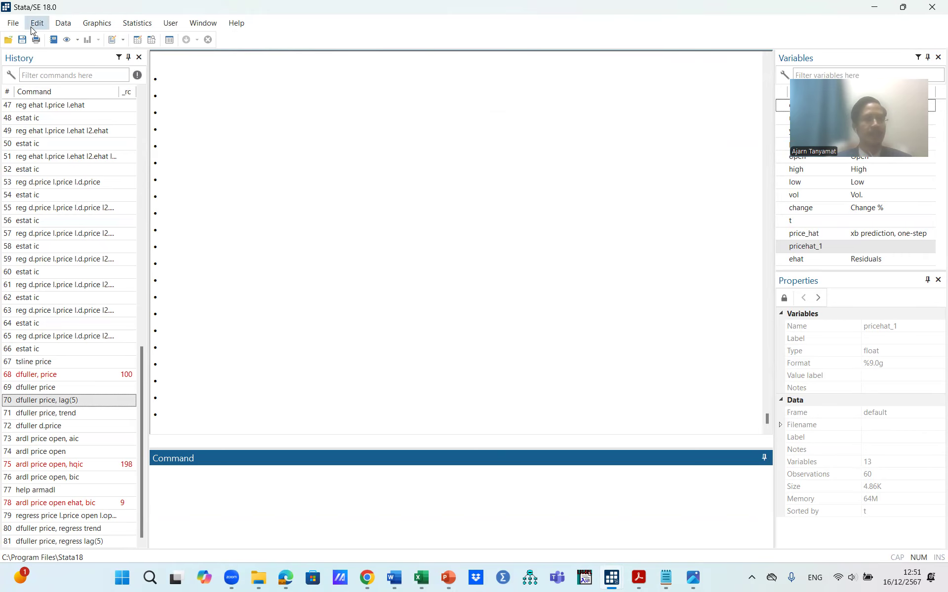
# Step: Start an Excel spreadsheet import and pick the workbook amazon stocks 2019-2024 as the source file
pyautogui.click(11, 23)
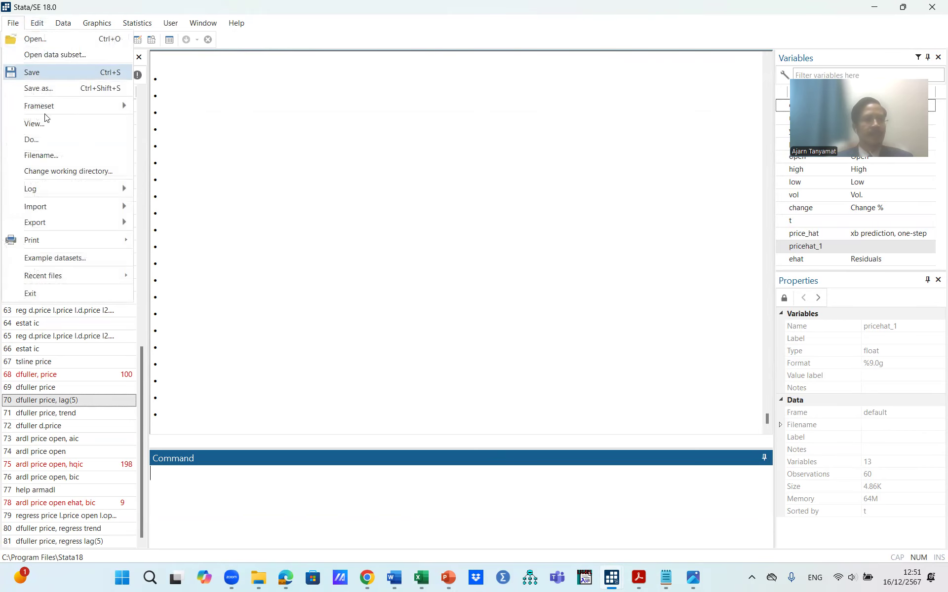
pyautogui.moveTo(55, 210)
pyautogui.click(156, 209)
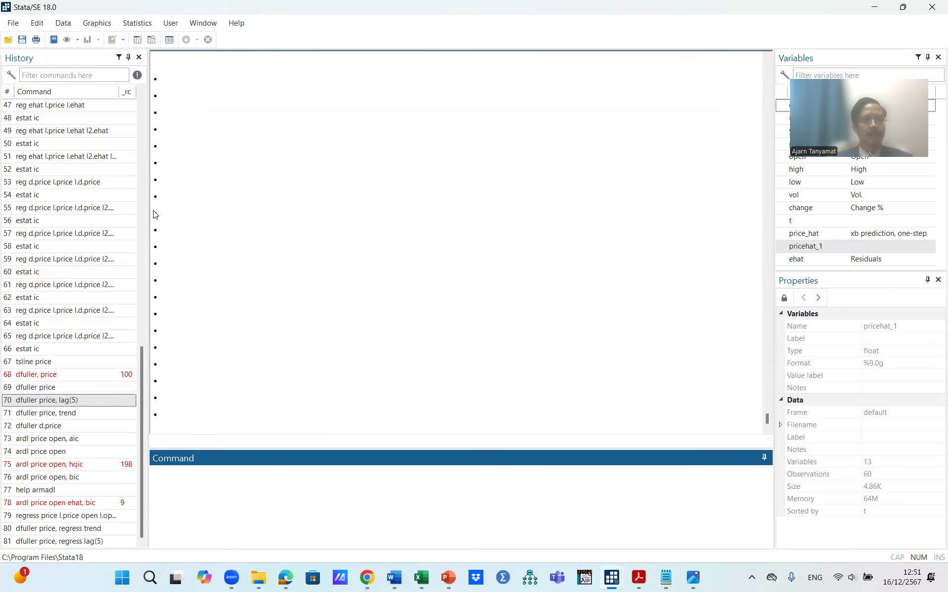
pyautogui.click(579, 215)
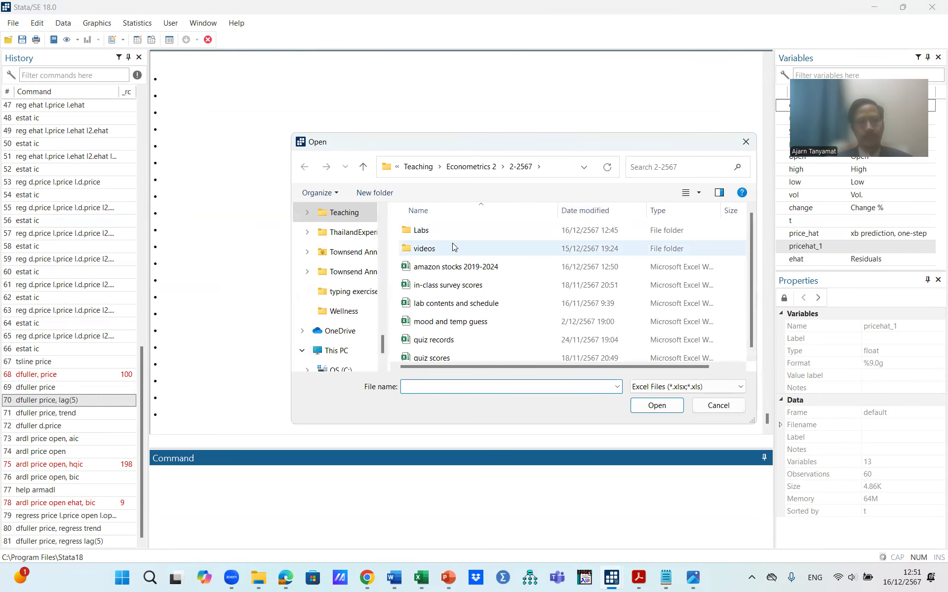
pyautogui.doubleClick(428, 234)
pyautogui.click(478, 166)
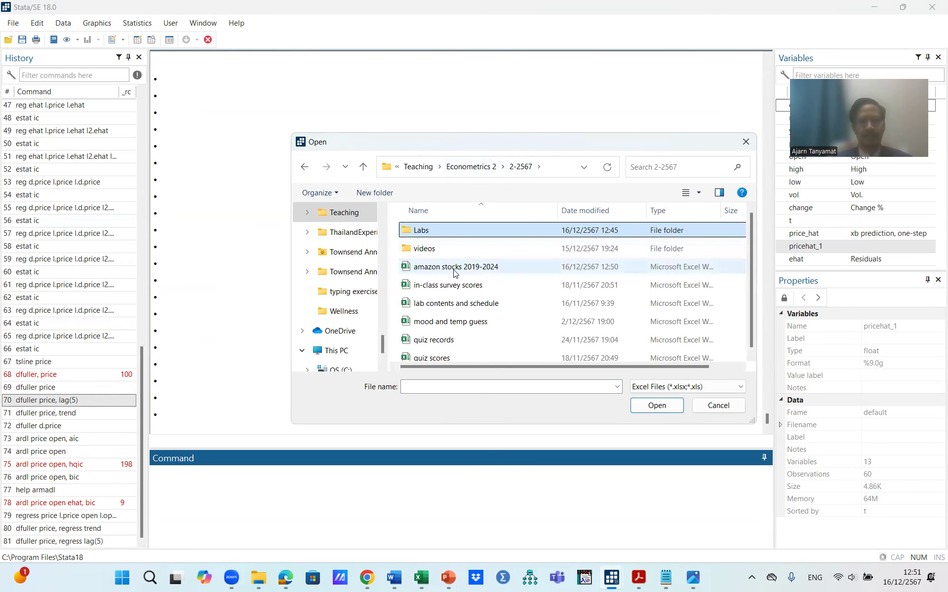
pyautogui.doubleClick(454, 269)
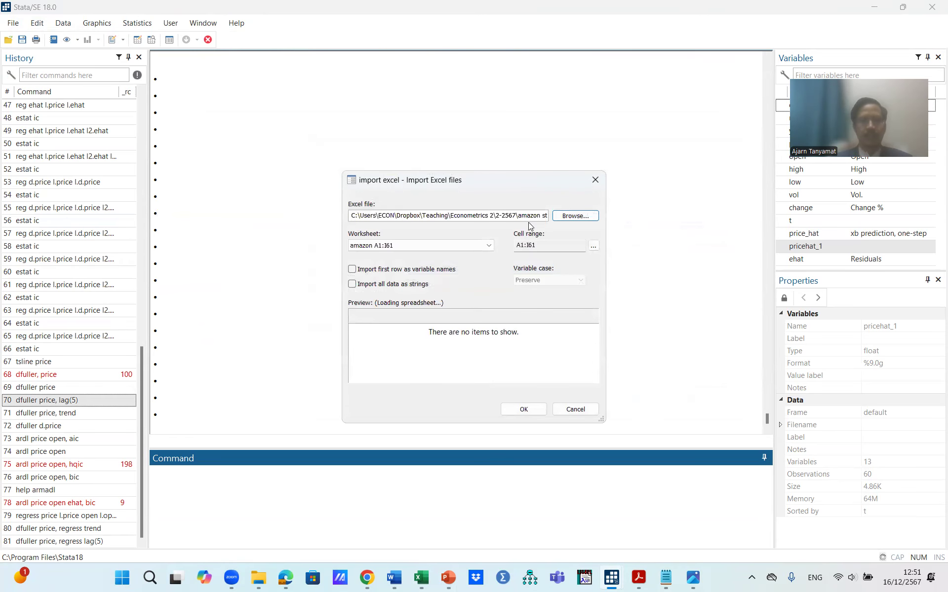
# Step: Choose the combined worksheet and import its first row as variable names
pyautogui.click(491, 247)
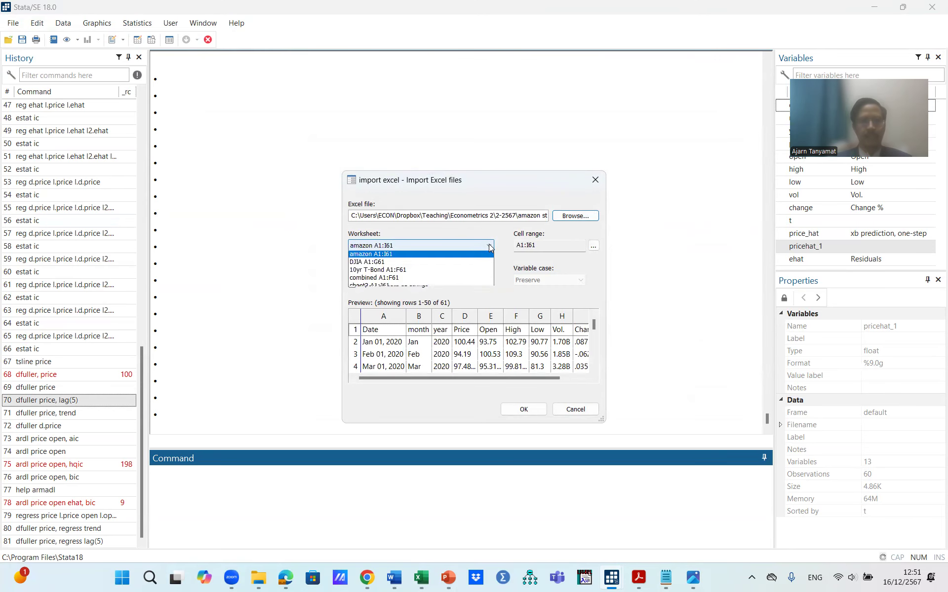
pyautogui.click(402, 280)
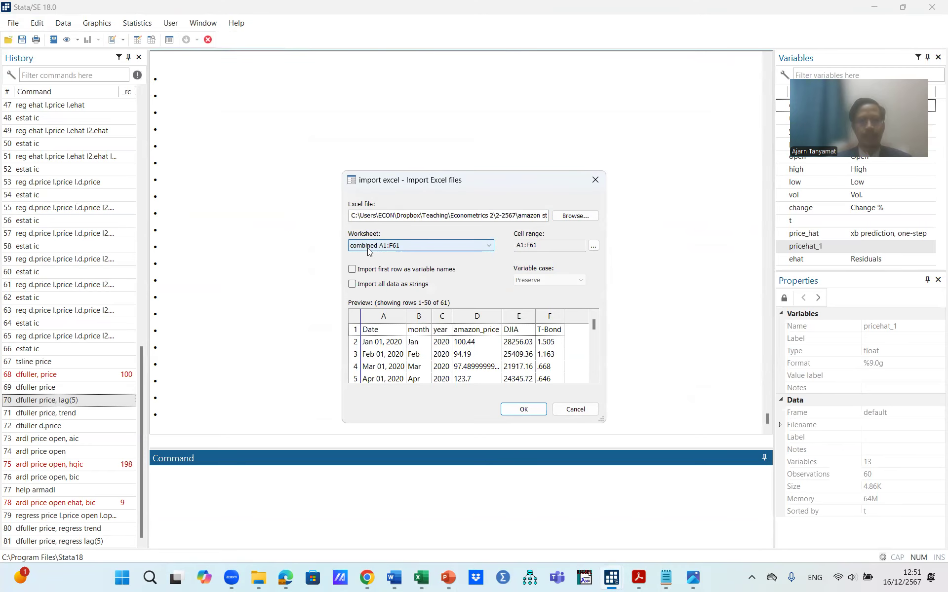
pyautogui.click(352, 269)
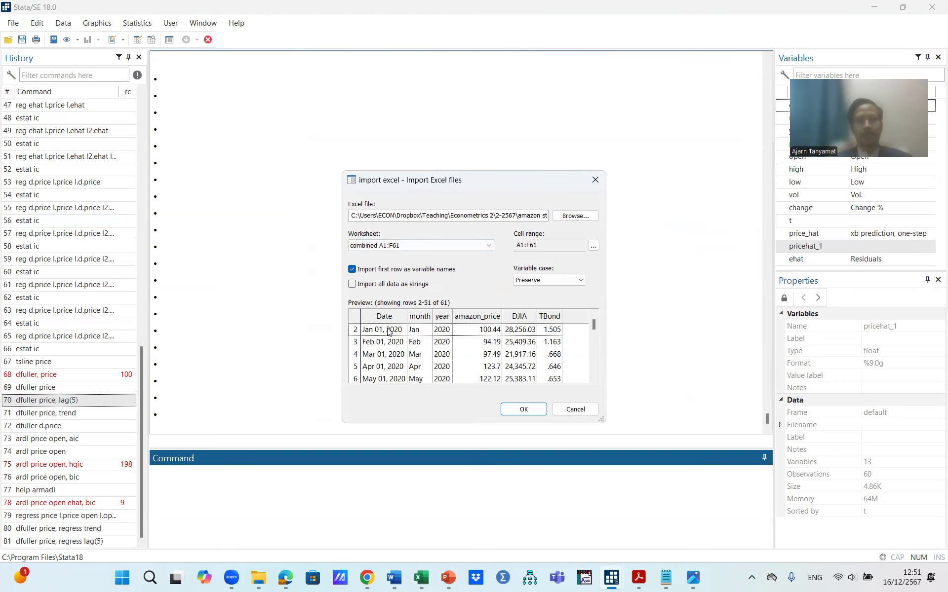
# Step: Compare the preview with the Excel sheet, then run the import, discarding the unsaved data in memory
pyautogui.hotkey('alt', 'Tab')
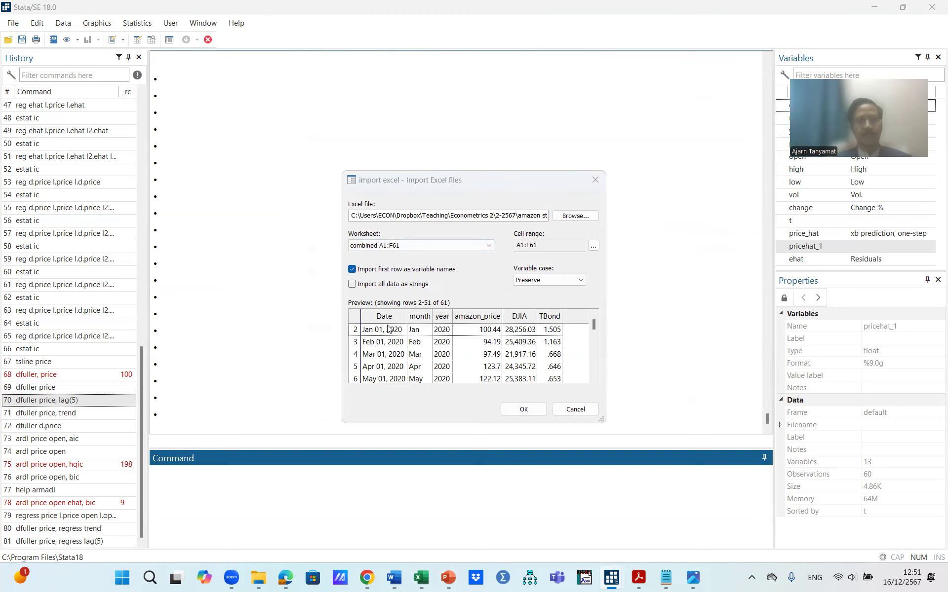
pyautogui.hotkey('alt', 'Tab')
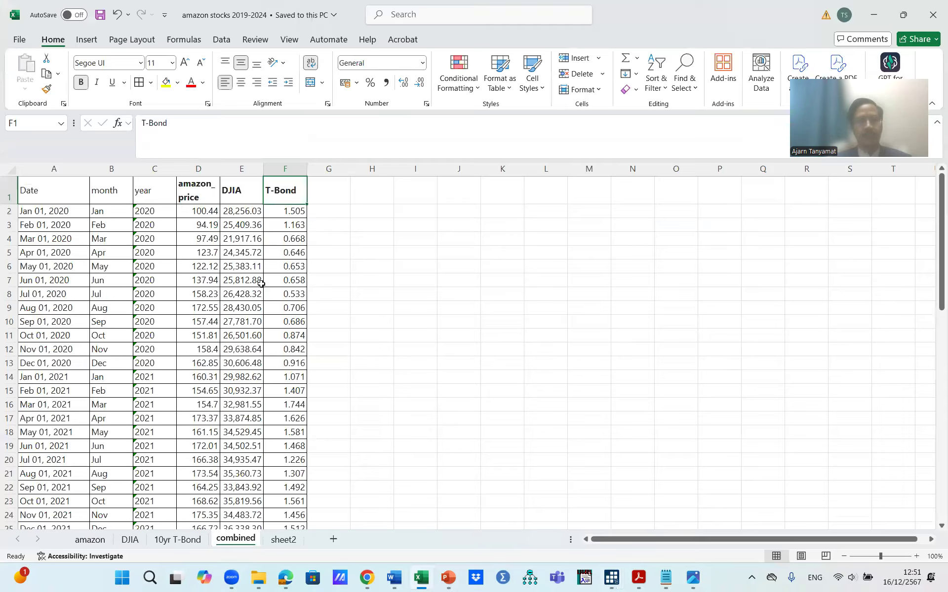
pyautogui.hotkey('alt', 'Tab')
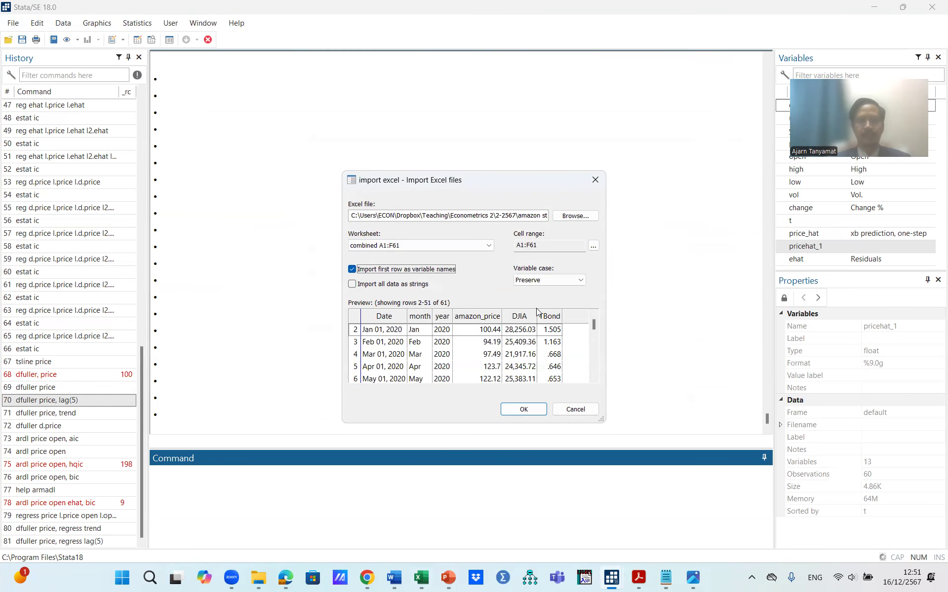
pyautogui.click(534, 411)
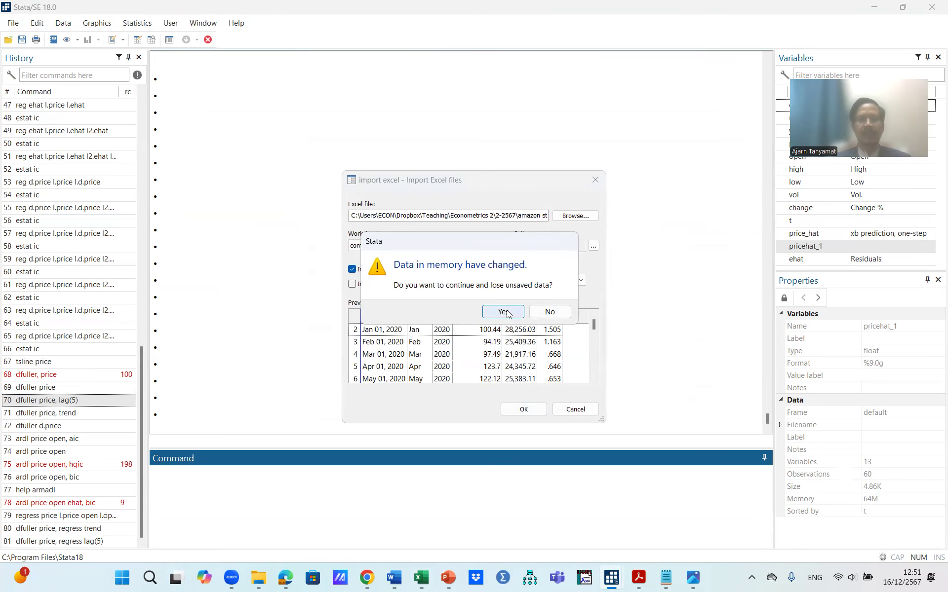
pyautogui.click(509, 312)
pyautogui.moveTo(502, 364); pyautogui.dragTo(532, 364)
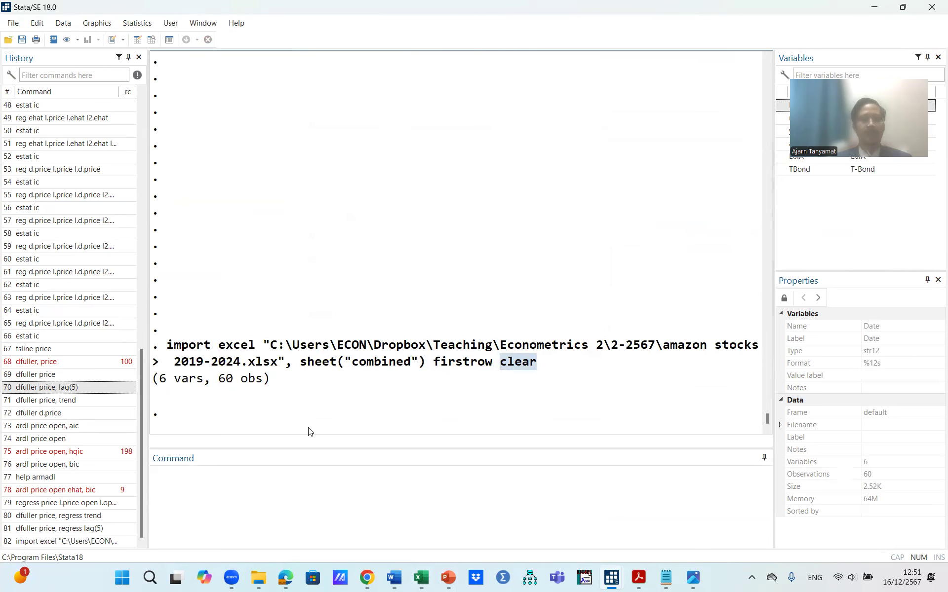
# Step: Browse the imported data, generate a time index t = _n and declare it as the time variable with tsset
pyautogui.click(151, 41)
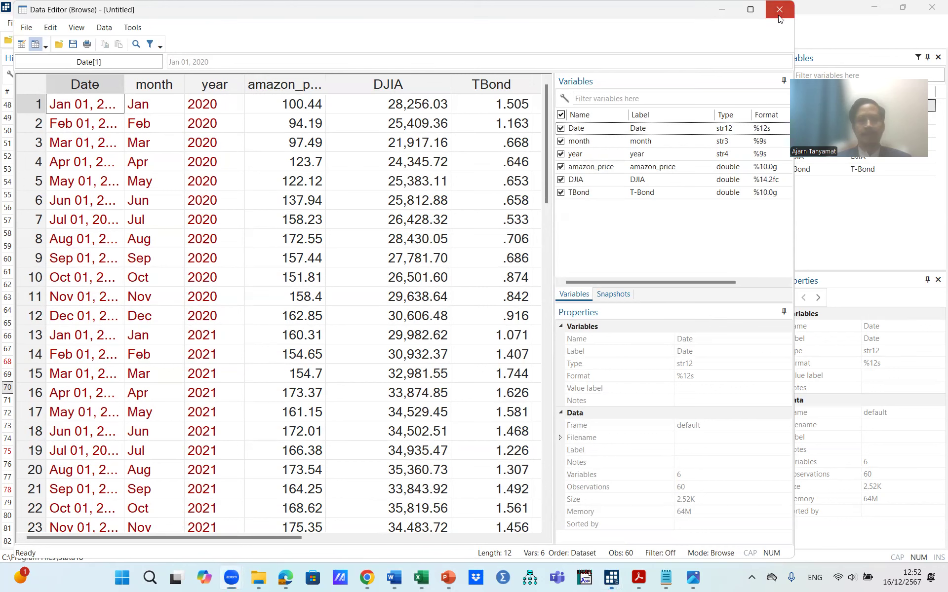
pyautogui.write('t')
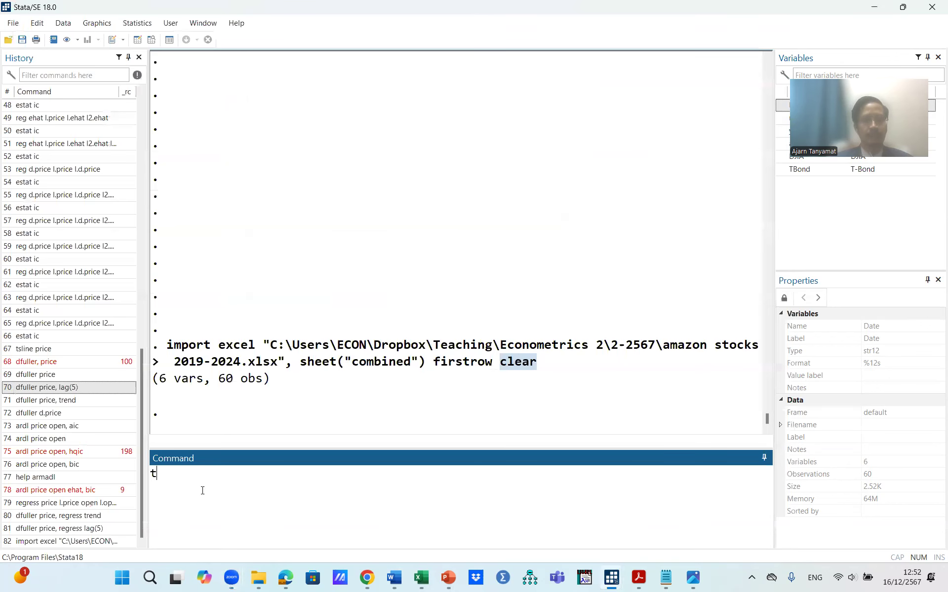
pyautogui.write('sse')
pyautogui.press('BackSpace')
pyautogui.press('BackSpace')
pyautogui.press('BackSpace')
pyautogui.press('BackSpace')
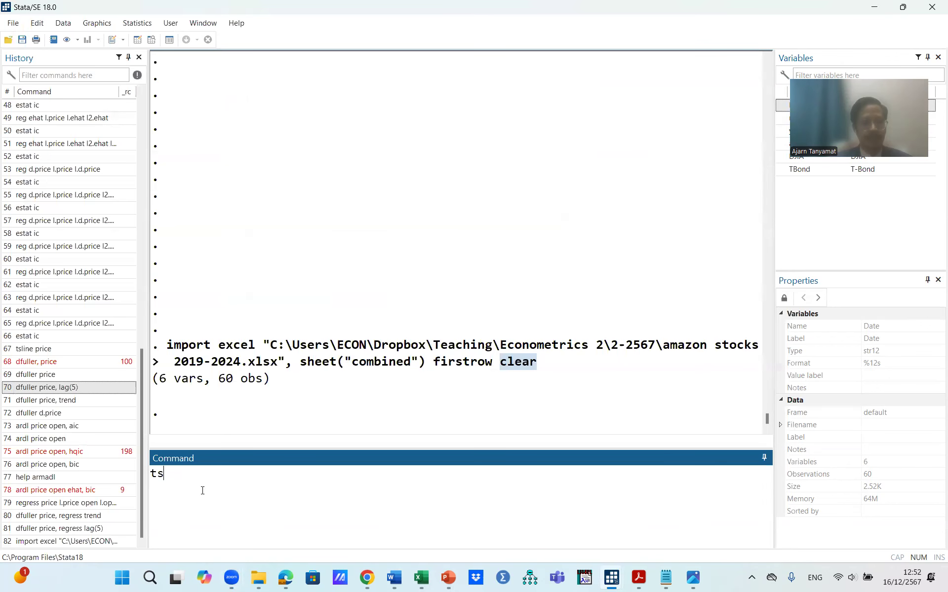
pyautogui.write('gen t')
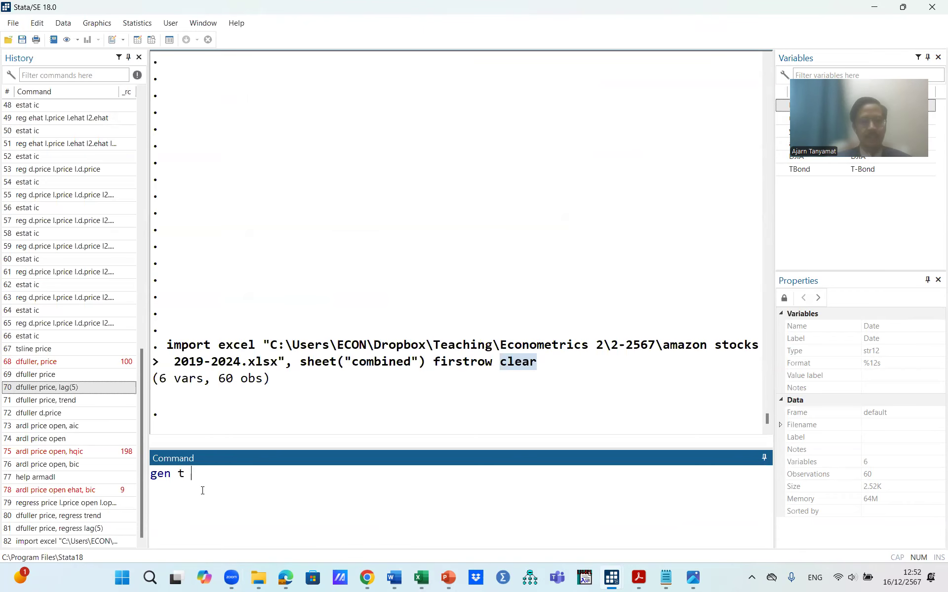
pyautogui.write(' = _n')
pyautogui.press('Return')
pyautogui.write('tsset t')
pyautogui.press('Return')
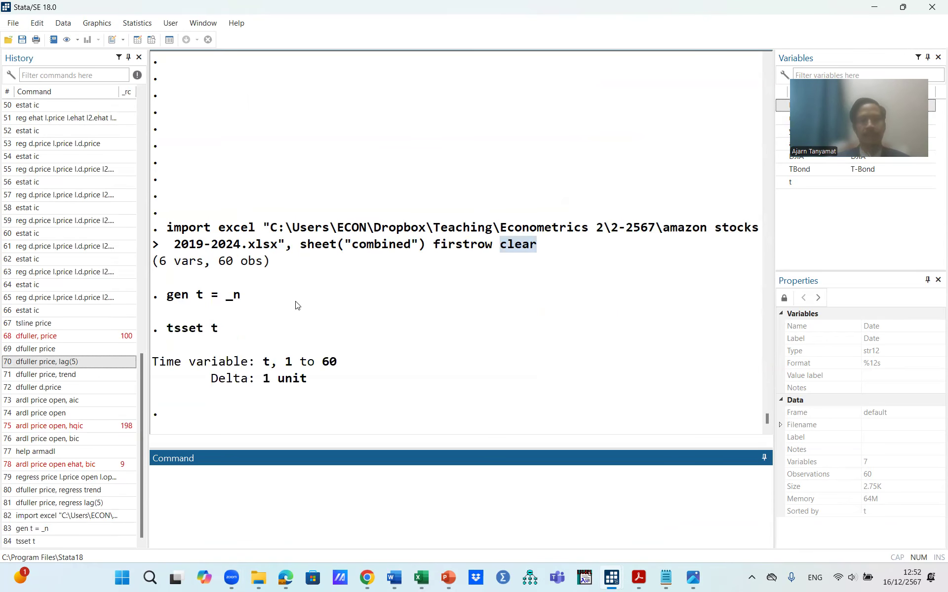
# Step: Try to plot amazon, DJIA and Tbond together as time-series lines with tsline
pyautogui.write('tsline')
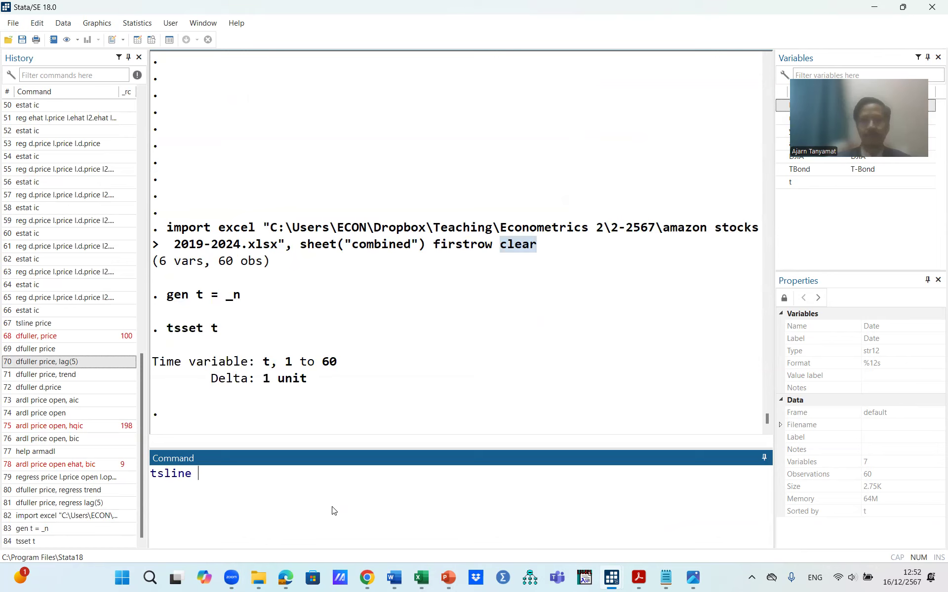
pyautogui.write('amazon')
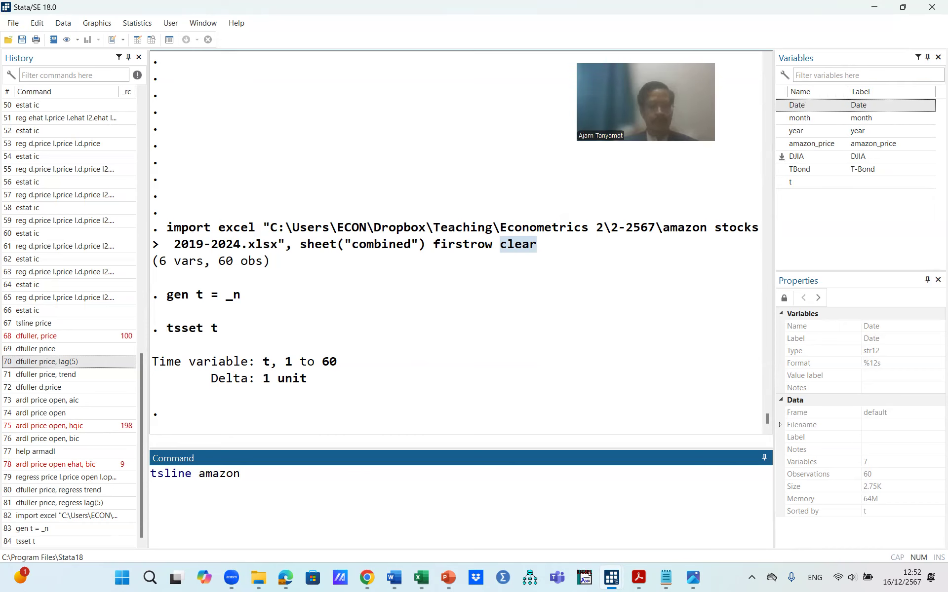
pyautogui.write('DJI')
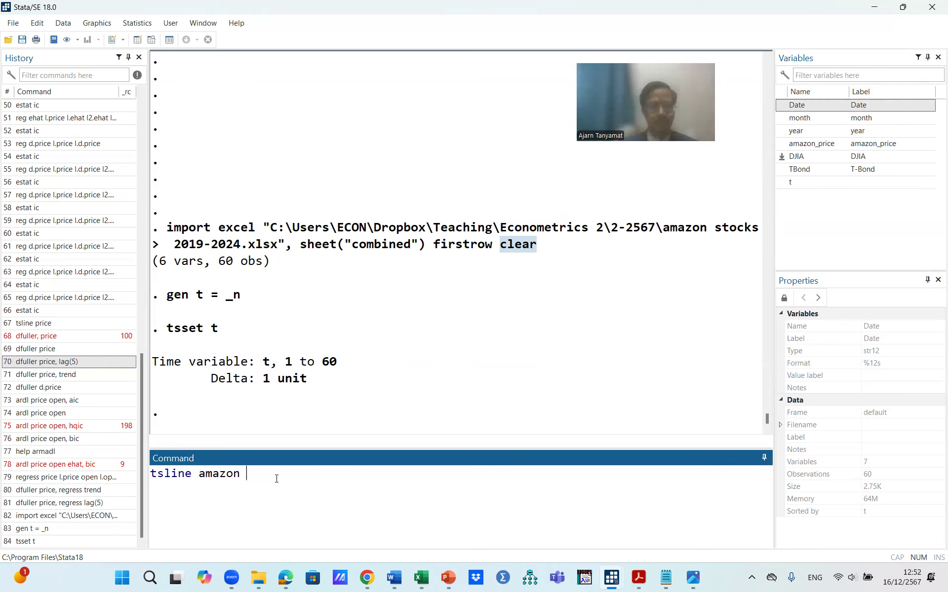
pyautogui.write('A')
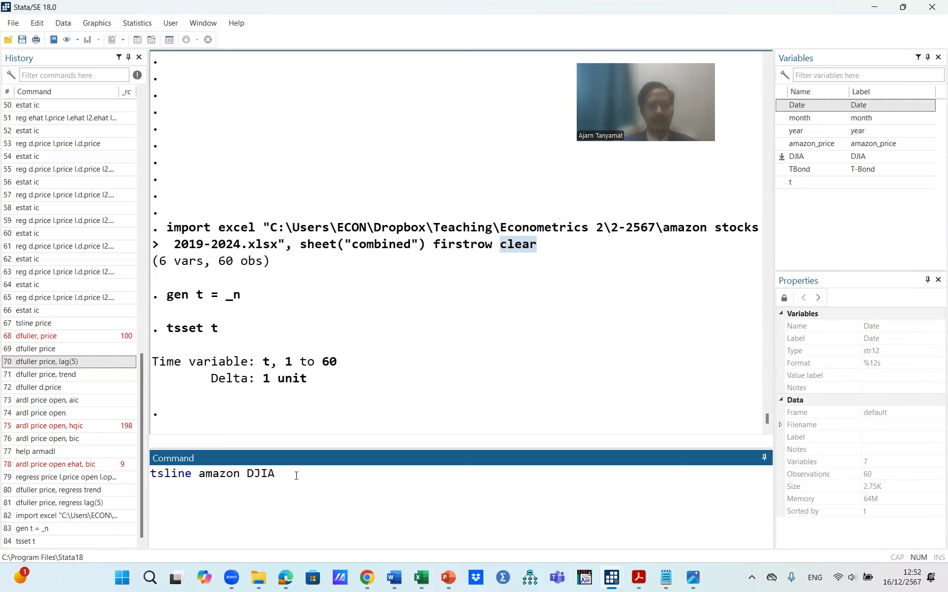
pyautogui.write('Tbond')
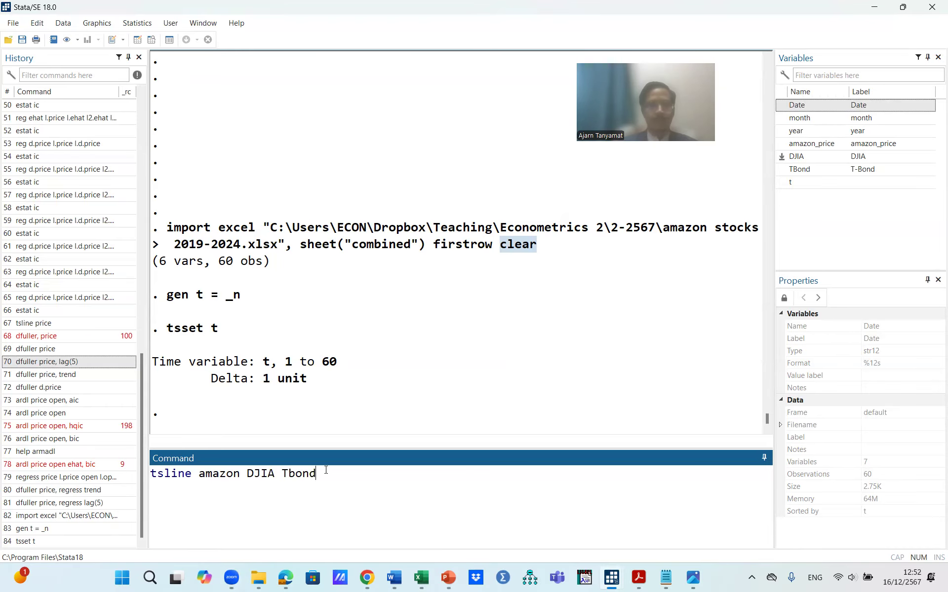
pyautogui.press('Return')
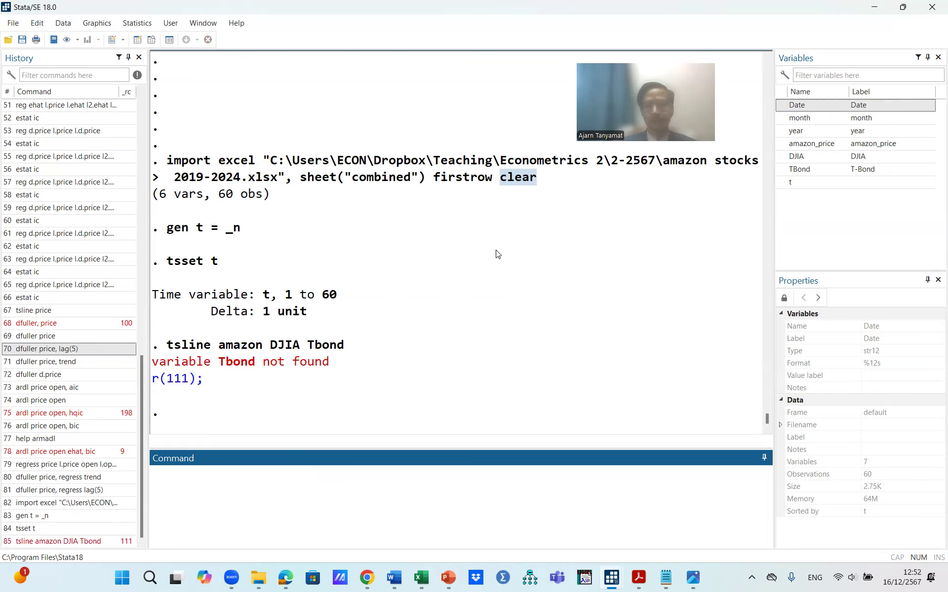
# Step: Recall the tsline command, correct the last variable to TBond, and run the plot again
pyautogui.click(75, 542)
pyautogui.doubleClick(297, 473)
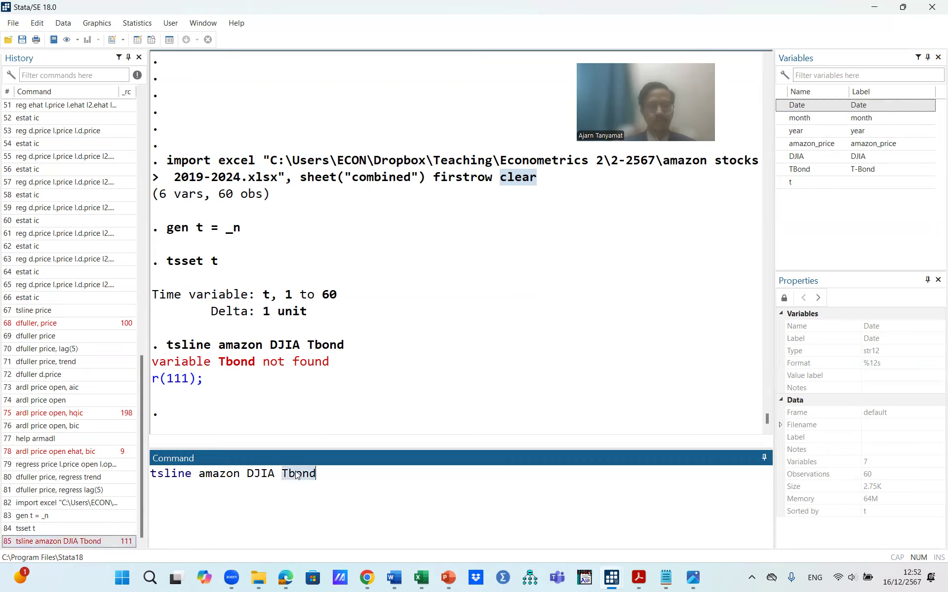
pyautogui.doubleClick(797, 169)
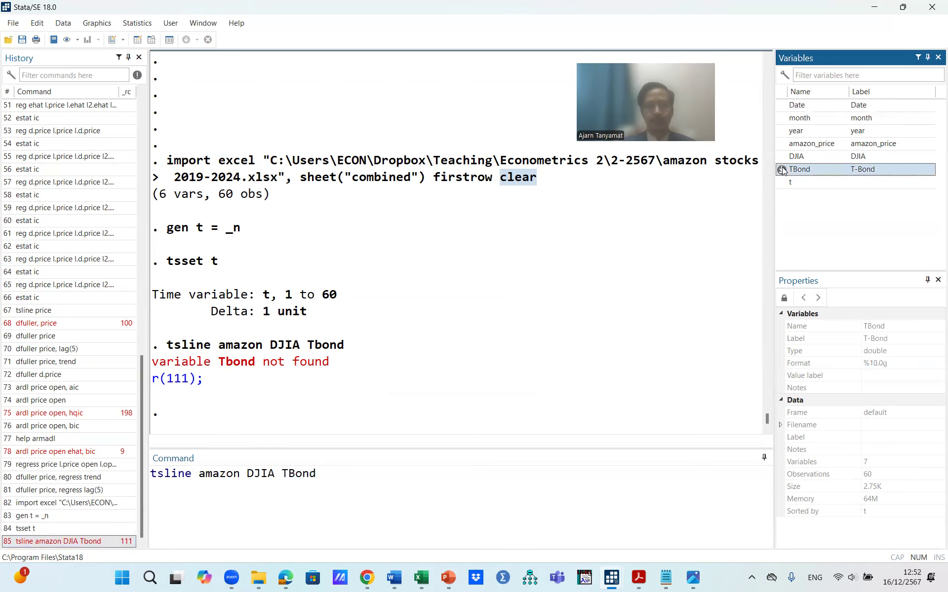
pyautogui.click(338, 473)
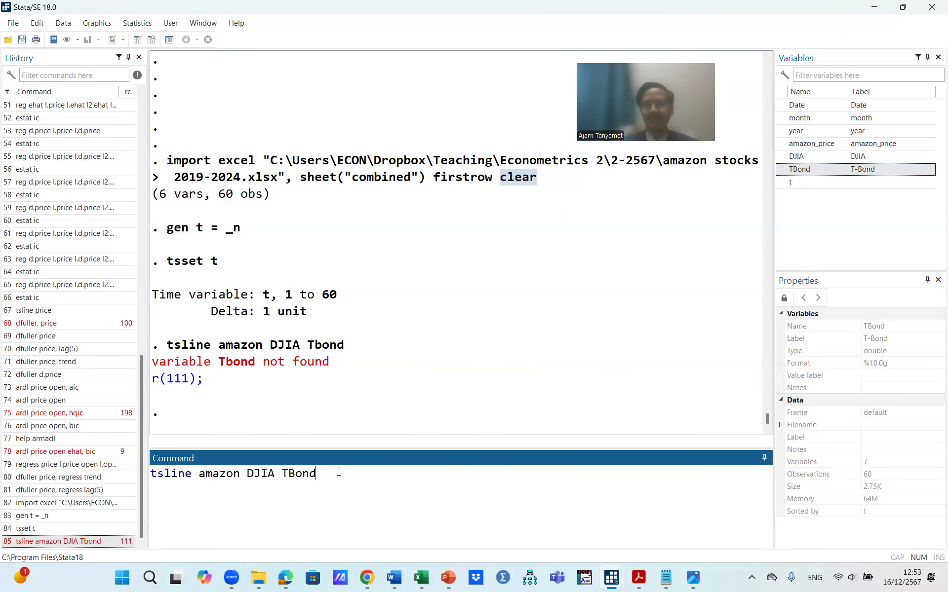
pyautogui.press('Return')
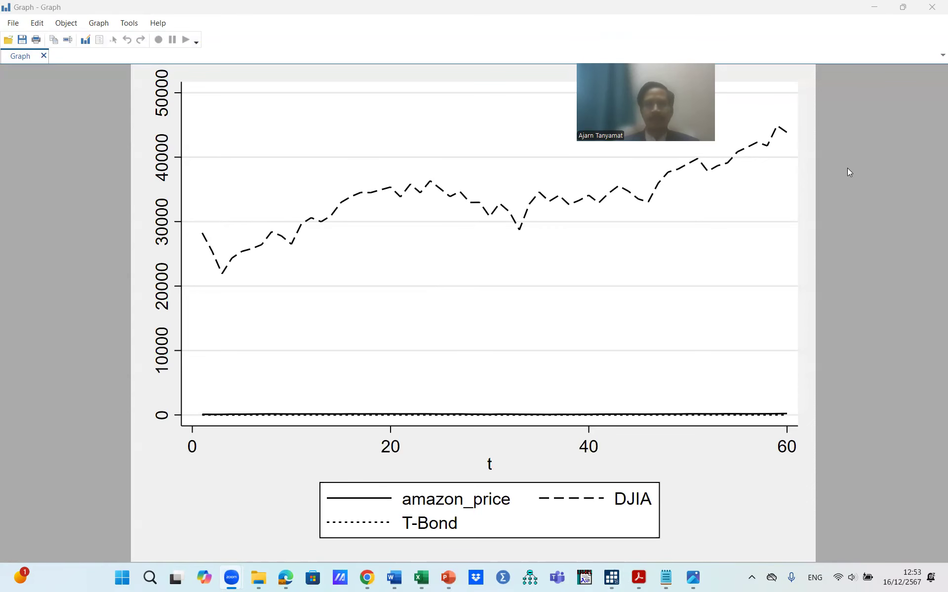
# Step: Close the graph and generate djia_scaled as DJIA divided by 100
pyautogui.click(933, 9)
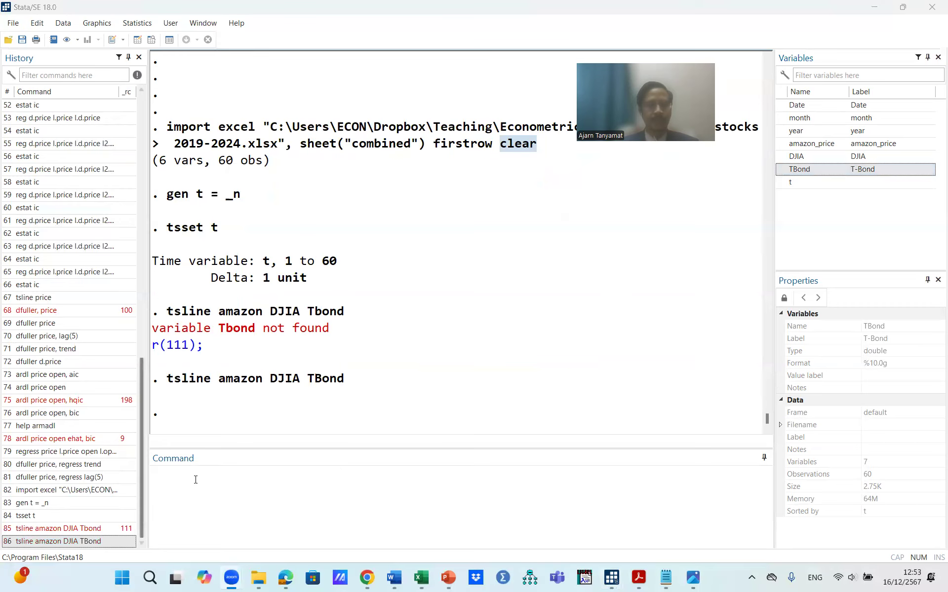
pyautogui.click(203, 480)
pyautogui.write('gen')
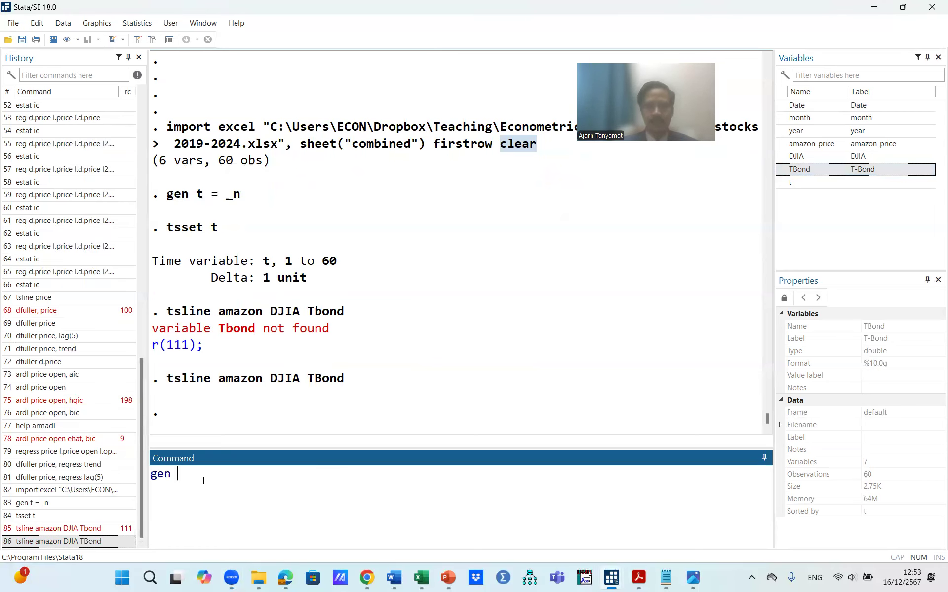
pyautogui.write(' djia')
pyautogui.write('_sca')
pyautogui.press('BackSpace')
pyautogui.write('caled')
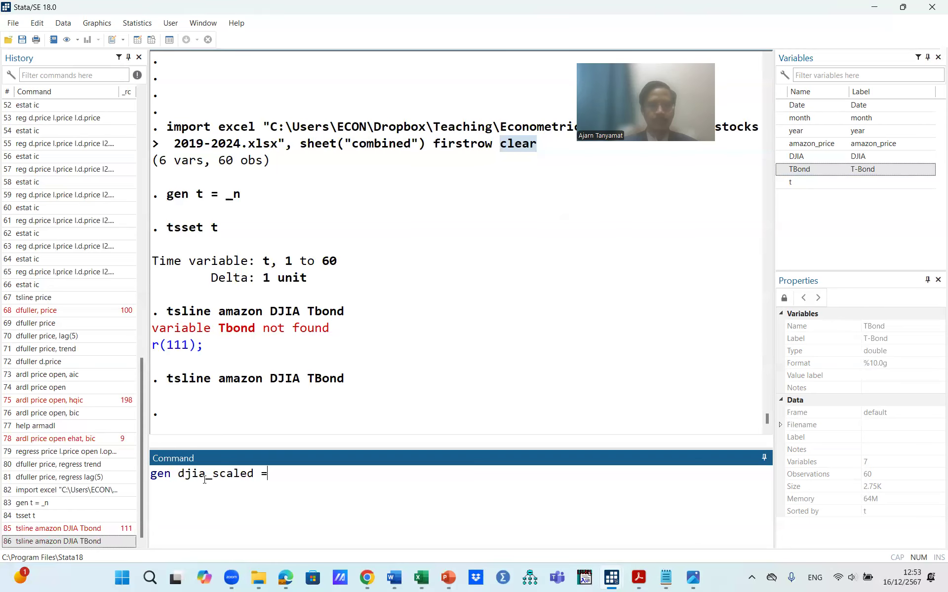
pyautogui.write(' = DJIA')
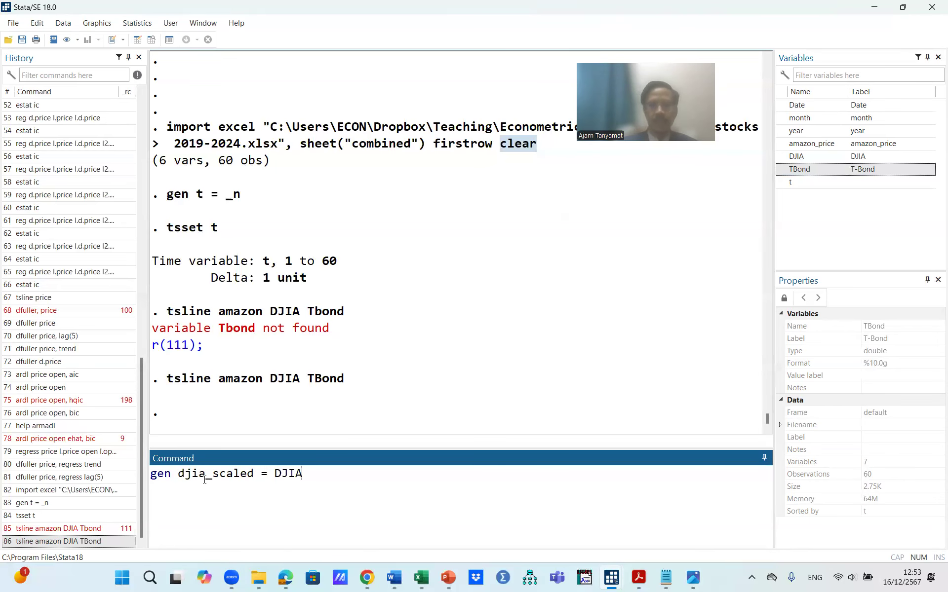
pyautogui.write('/100')
pyautogui.press('Return')
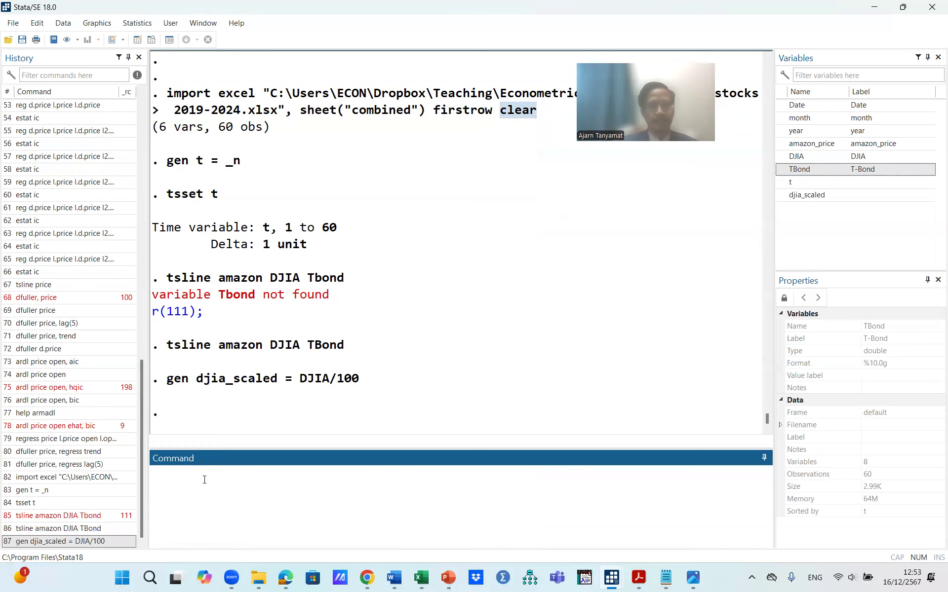
# Step: Generate tbond_scaled as TBond multiplied by 100
pyautogui.write('gen ')
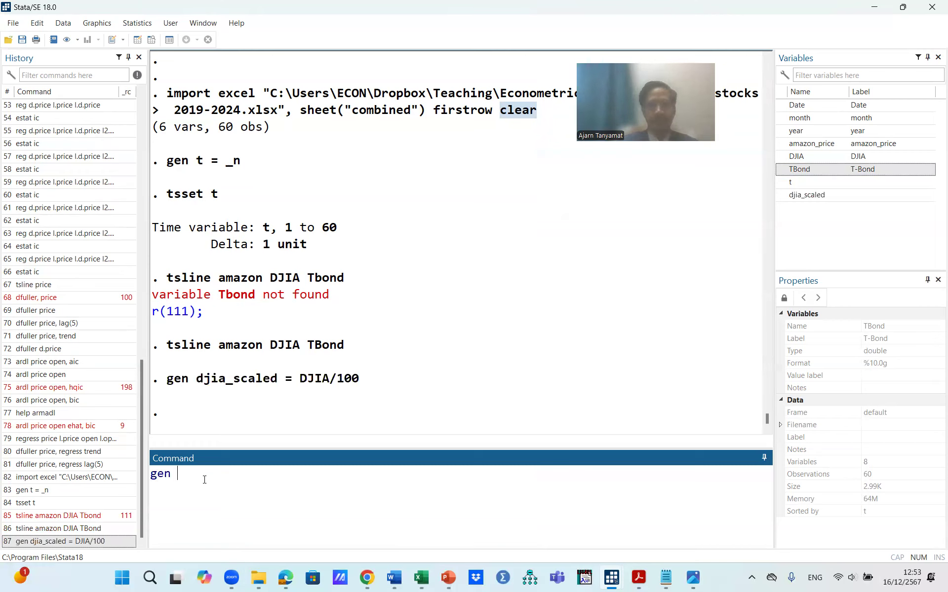
pyautogui.write('tbo')
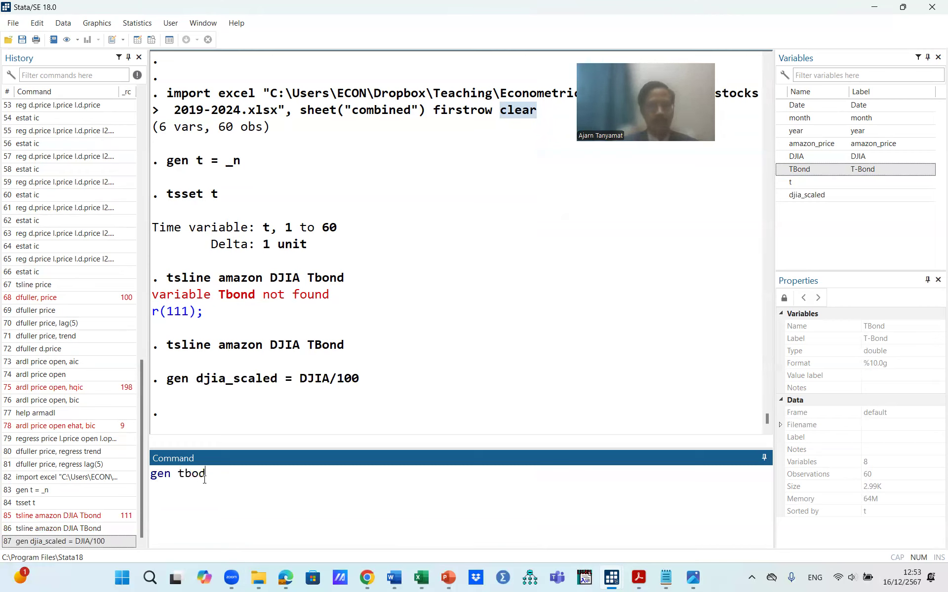
pyautogui.write('nd')
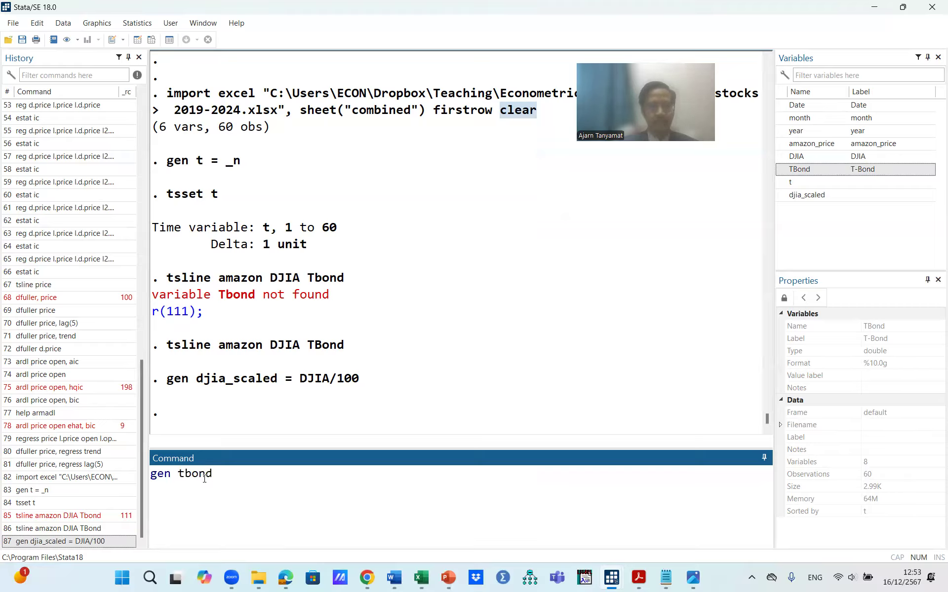
pyautogui.write('_scaled')
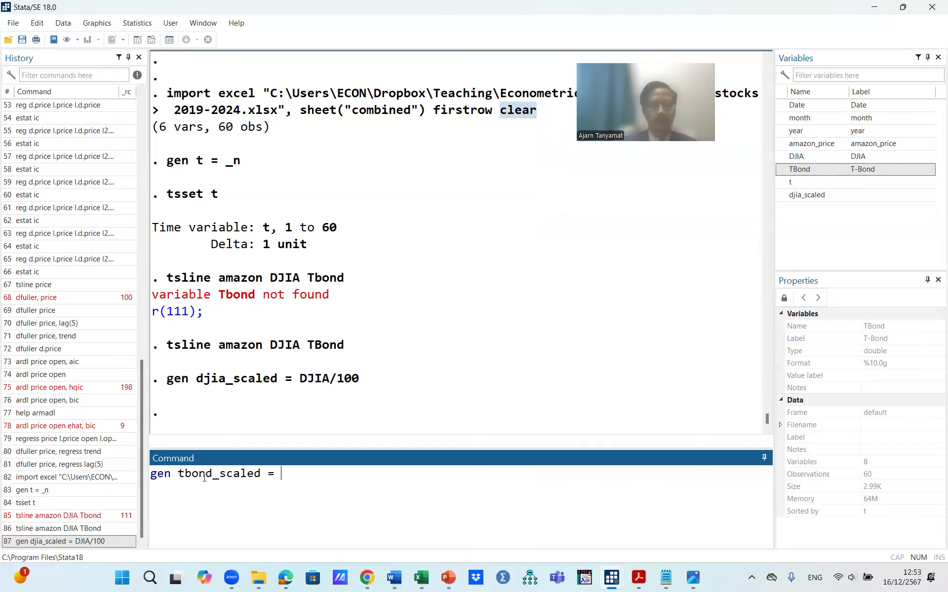
pyautogui.write(' = TBond')
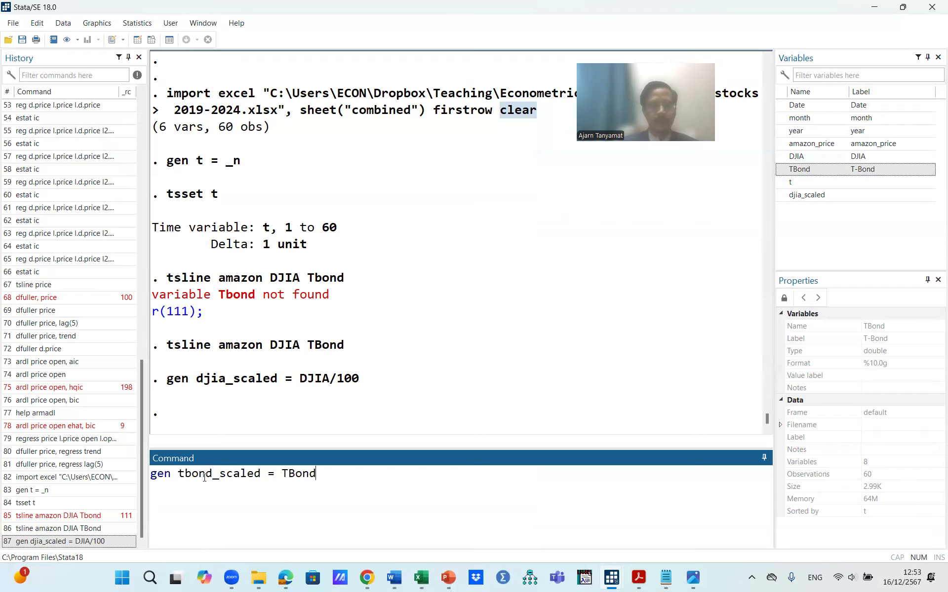
pyautogui.write('*100')
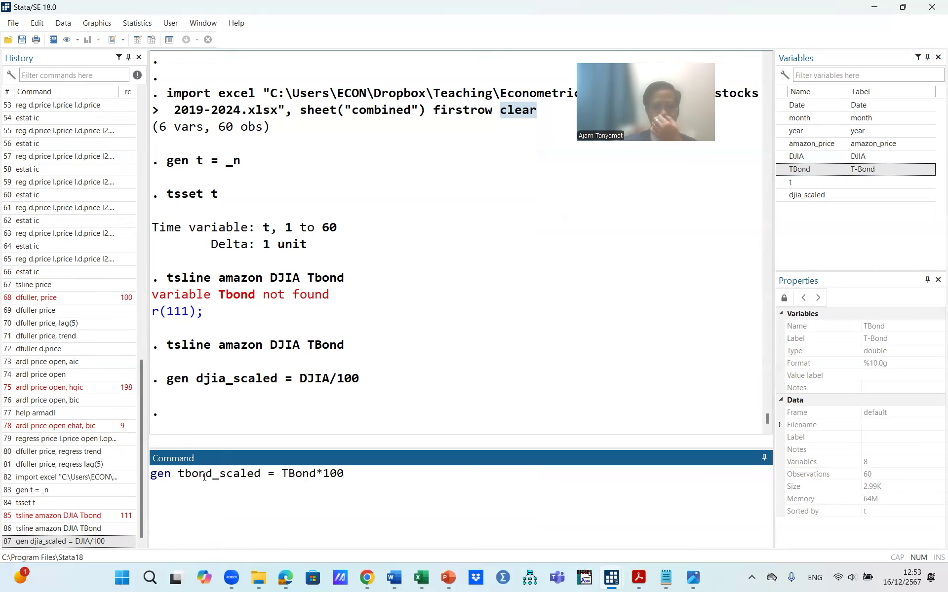
pyautogui.press('Return')
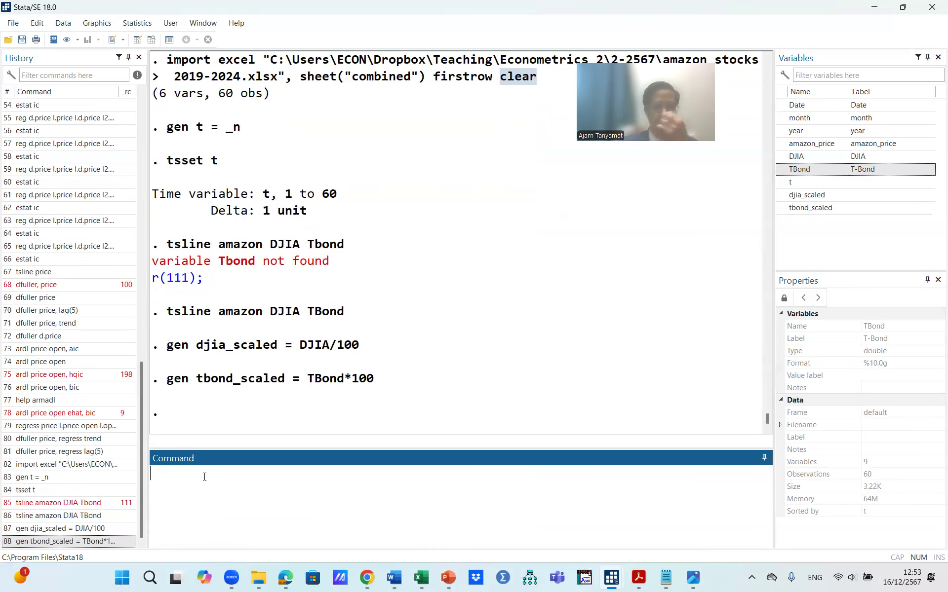
# Step: Browse the dataset to inspect the new djia_scaled and tbond_scaled columns through all 60 rows, then close the editor
pyautogui.click(151, 40)
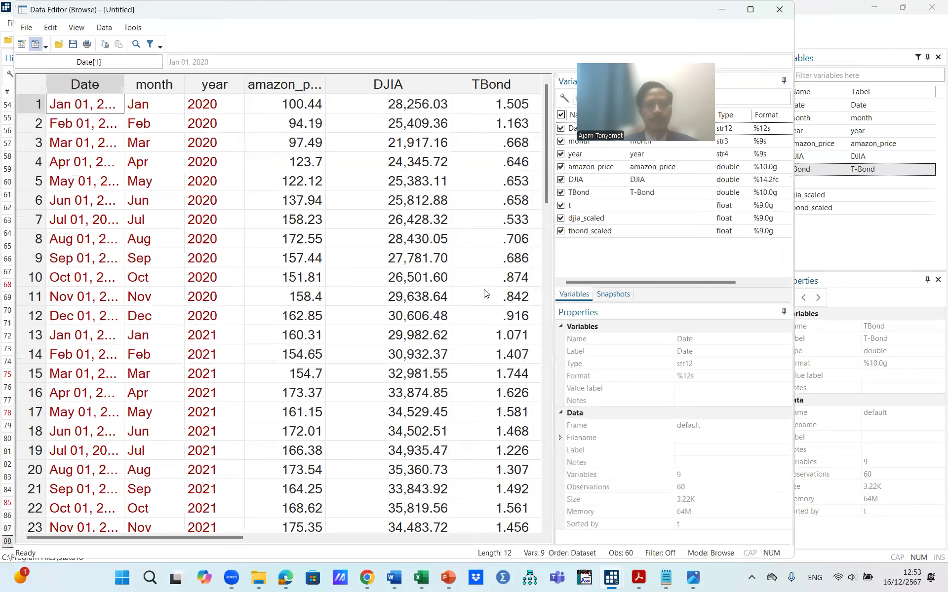
pyautogui.hscroll(10, 425, 416)
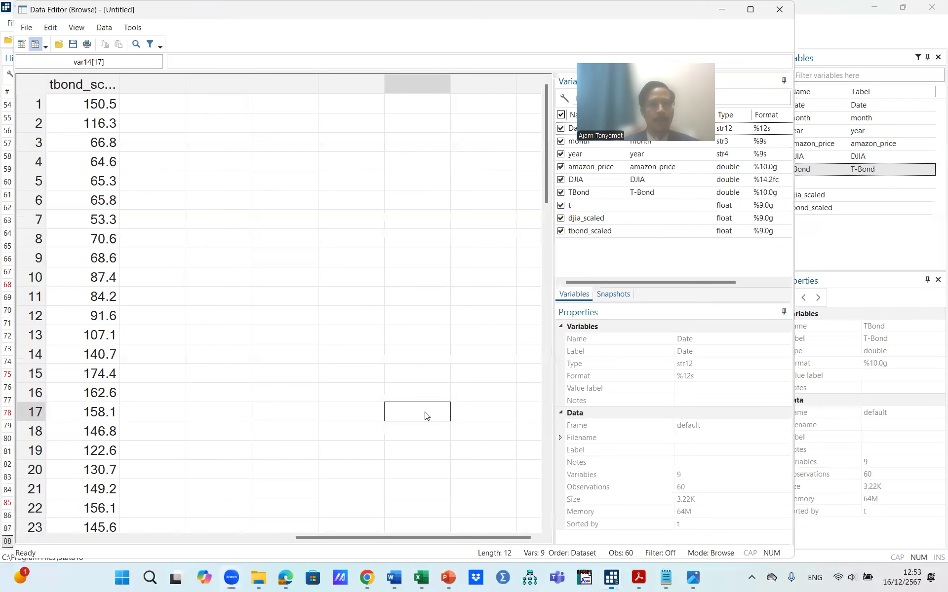
pyautogui.rightClick(425, 415)
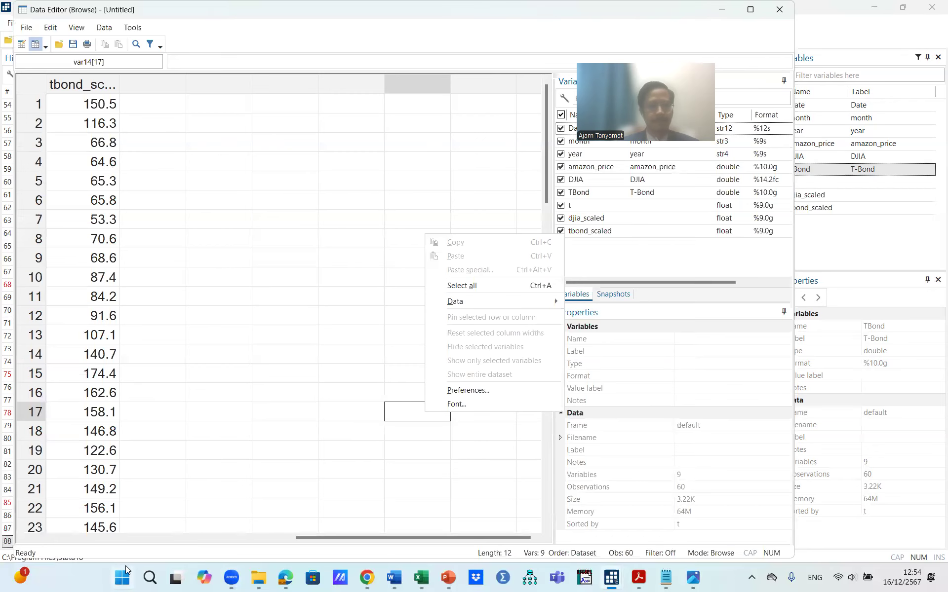
pyautogui.hscroll(-6, 168, 468)
pyautogui.hscroll(5, 168, 469)
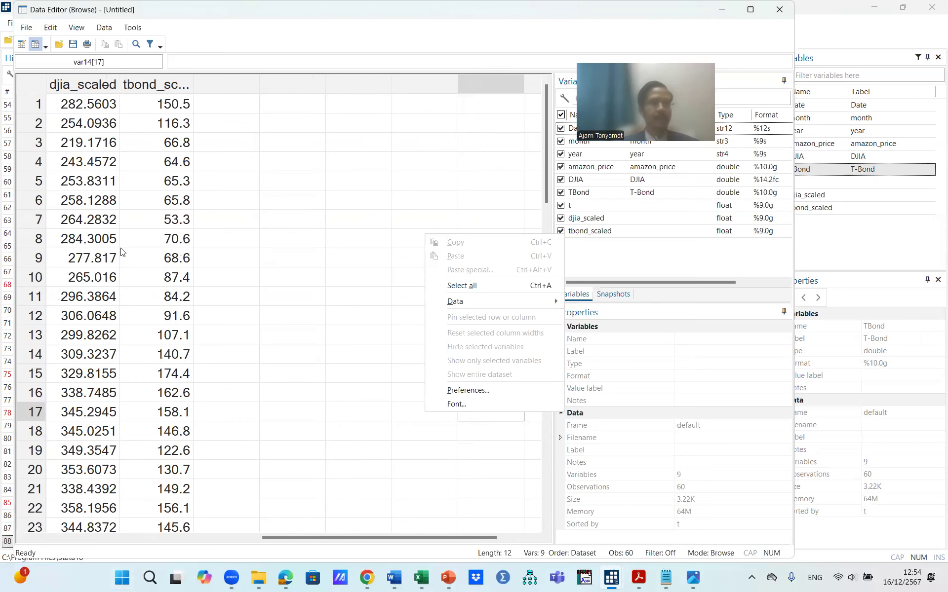
pyautogui.click(91, 107)
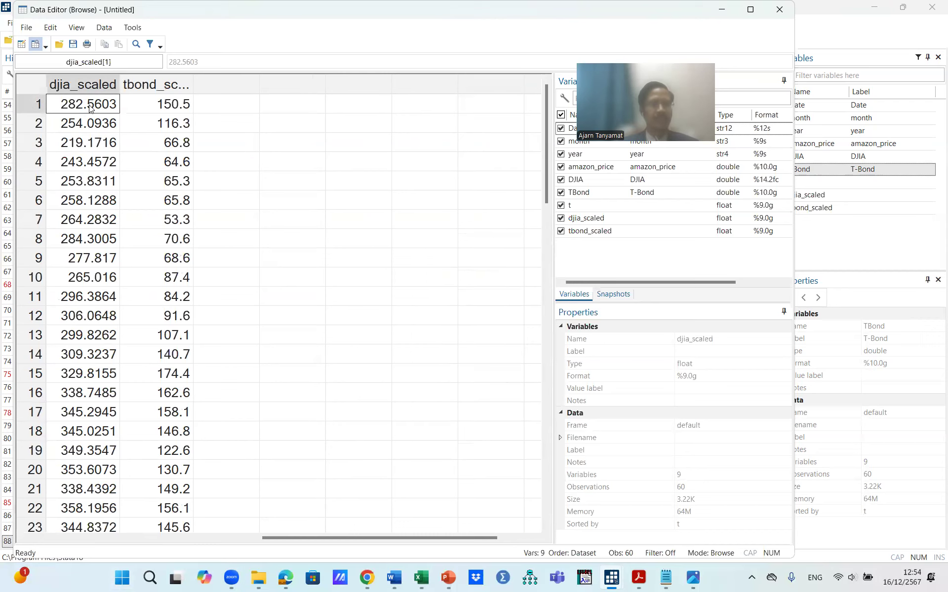
pyautogui.click(181, 109)
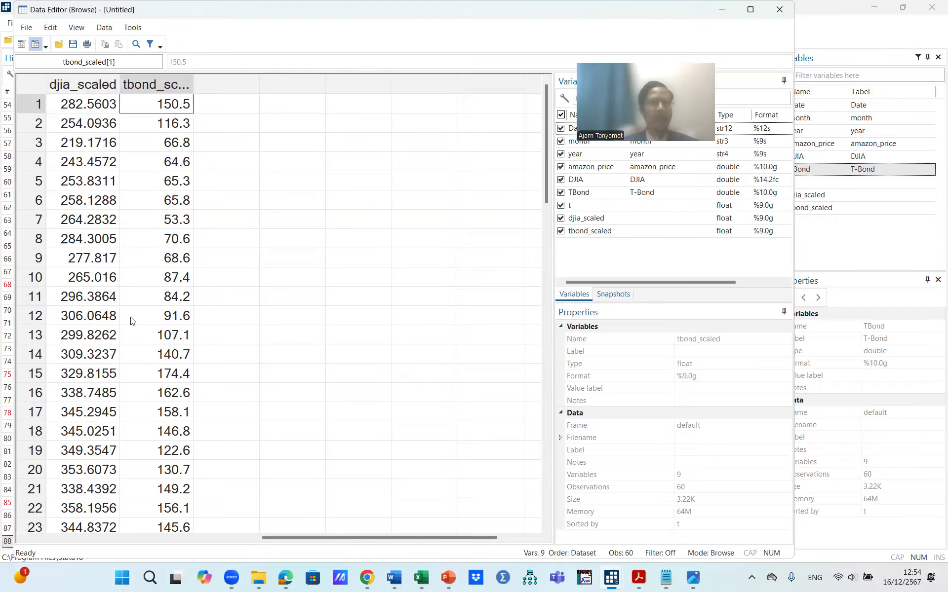
pyautogui.scroll(-4, 133, 346)
pyautogui.scroll(-4, 135, 347)
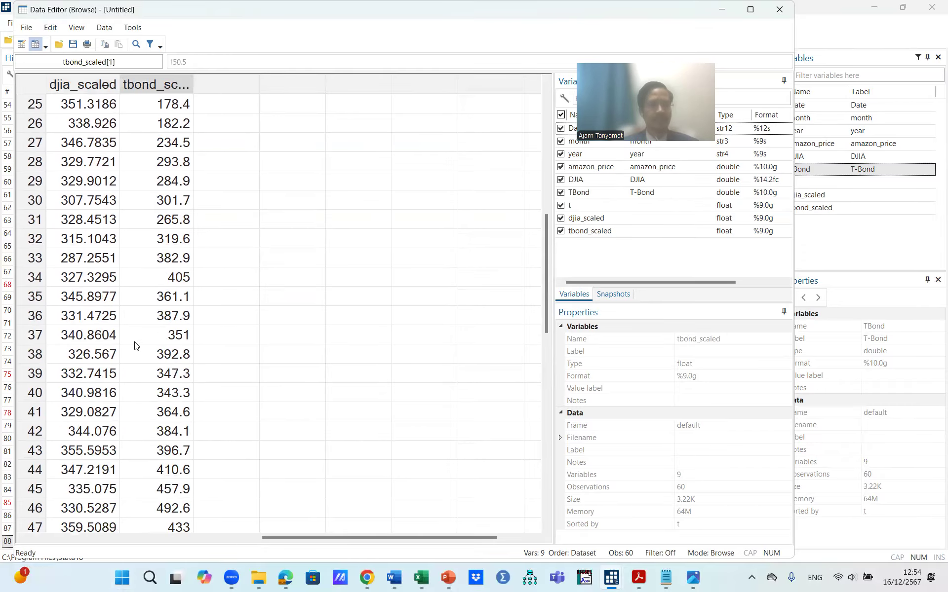
pyautogui.scroll(-4, 137, 347)
pyautogui.scroll(-4, 151, 347)
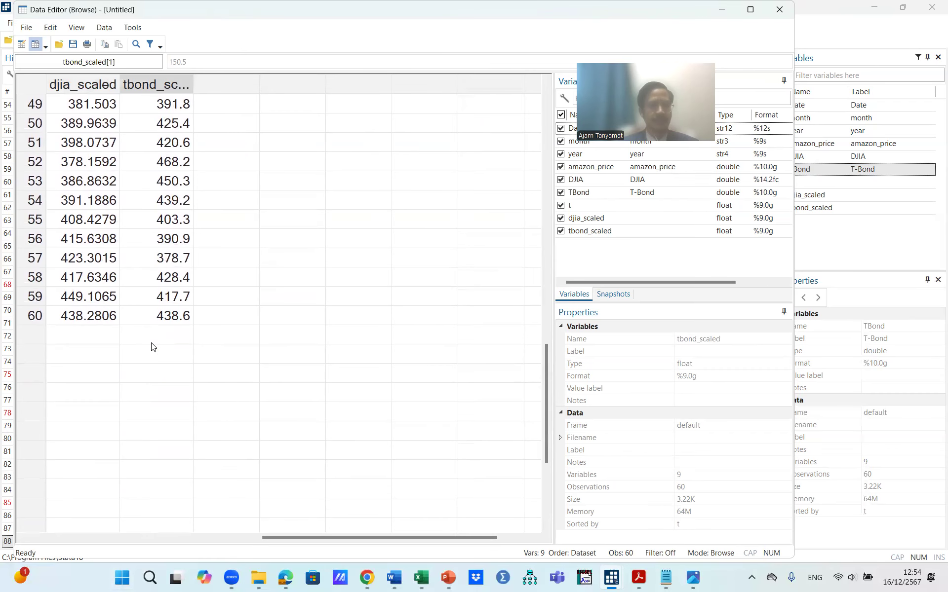
pyautogui.click(124, 317)
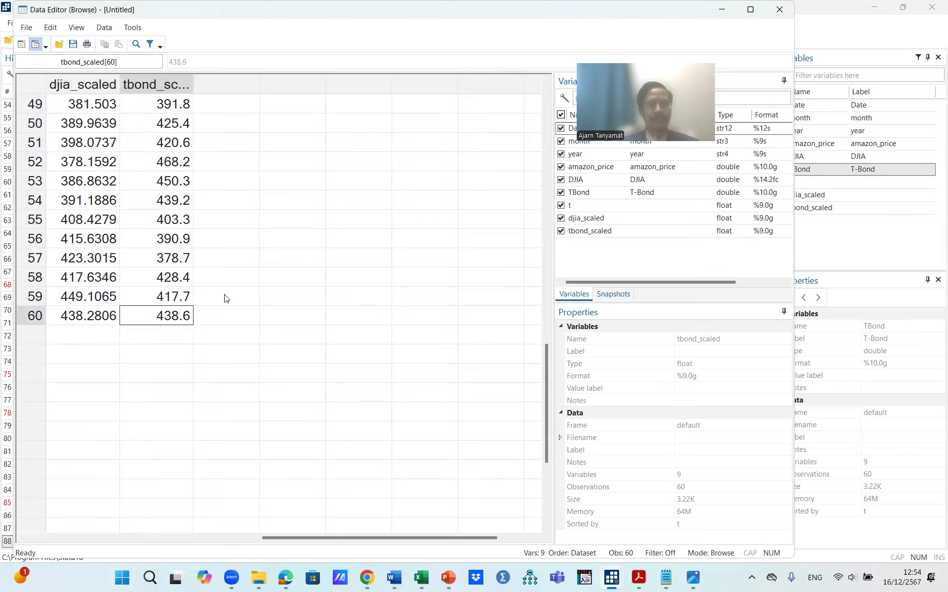
pyautogui.scroll(11, 256, 313)
pyautogui.scroll(5, 256, 313)
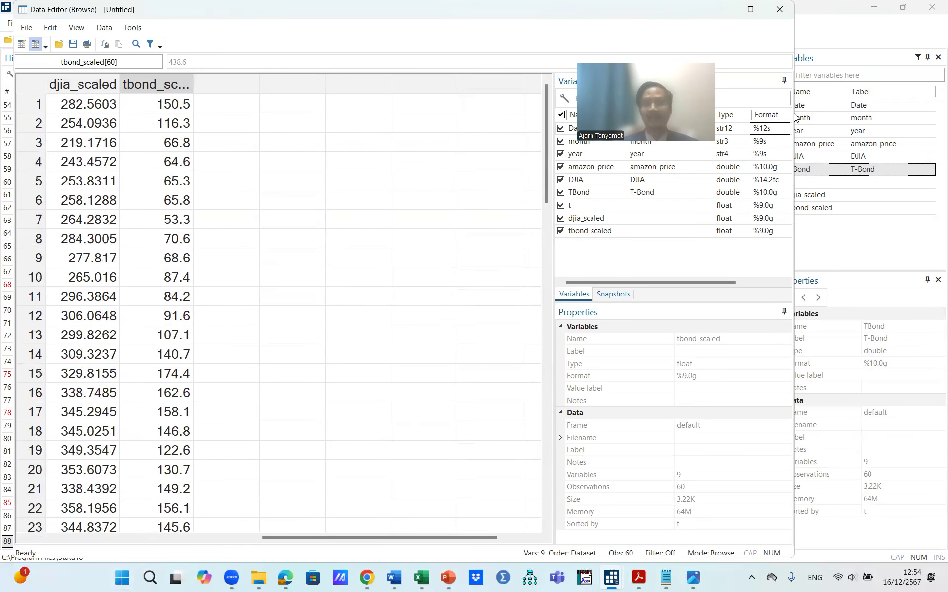
pyautogui.click(779, 10)
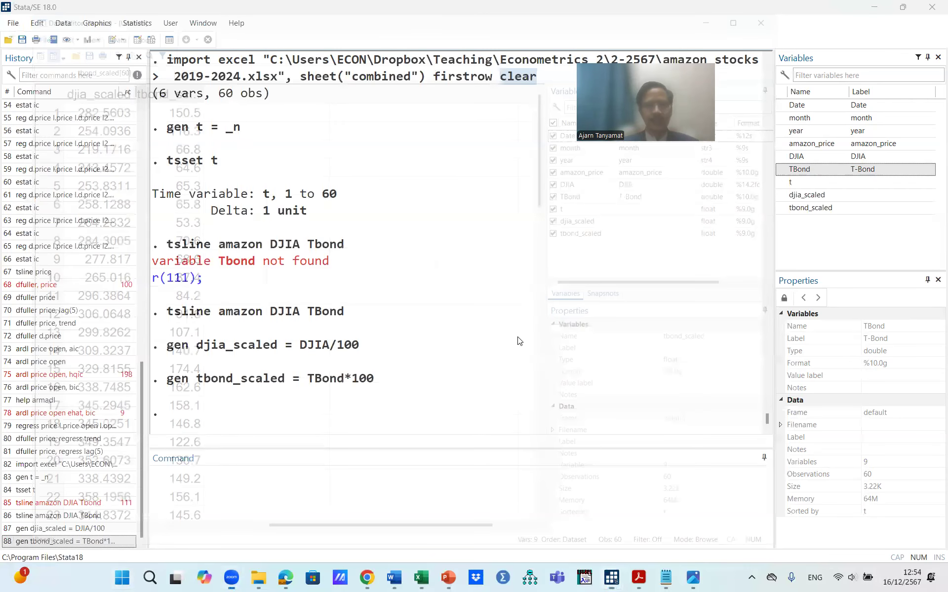
pyautogui.moveTo(309, 380); pyautogui.dragTo(369, 383)
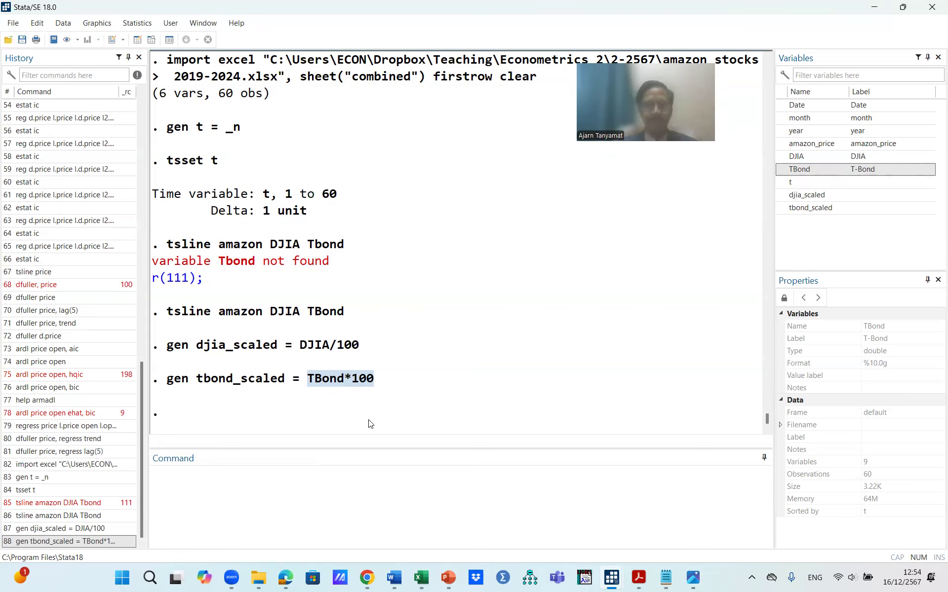
pyautogui.click(306, 488)
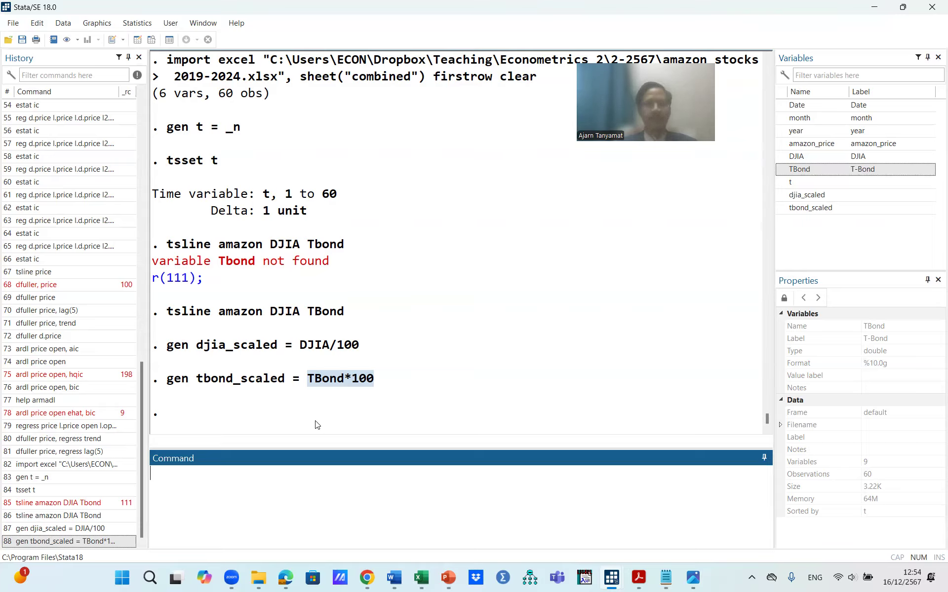
pyautogui.click(307, 380)
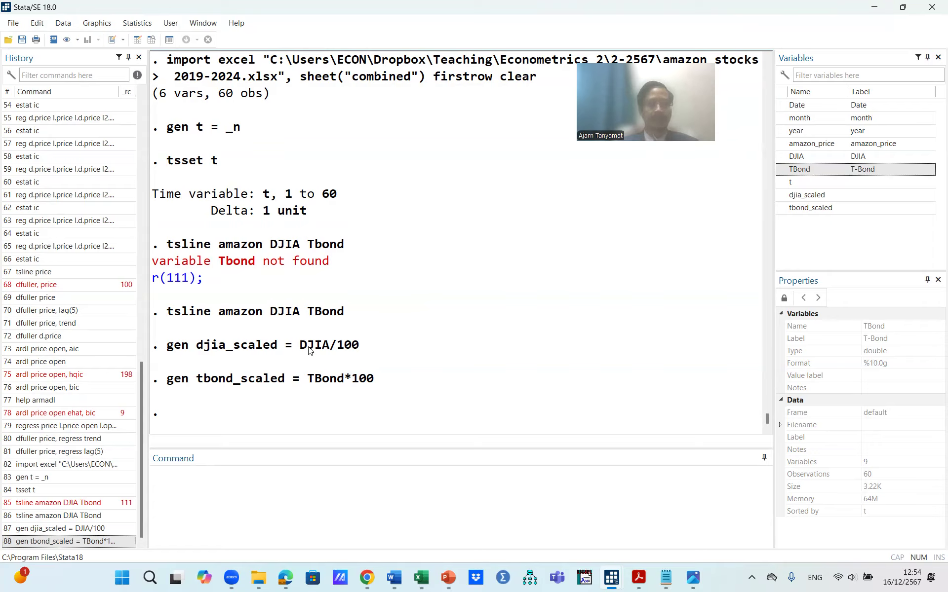
pyautogui.moveTo(300, 345); pyautogui.dragTo(360, 345)
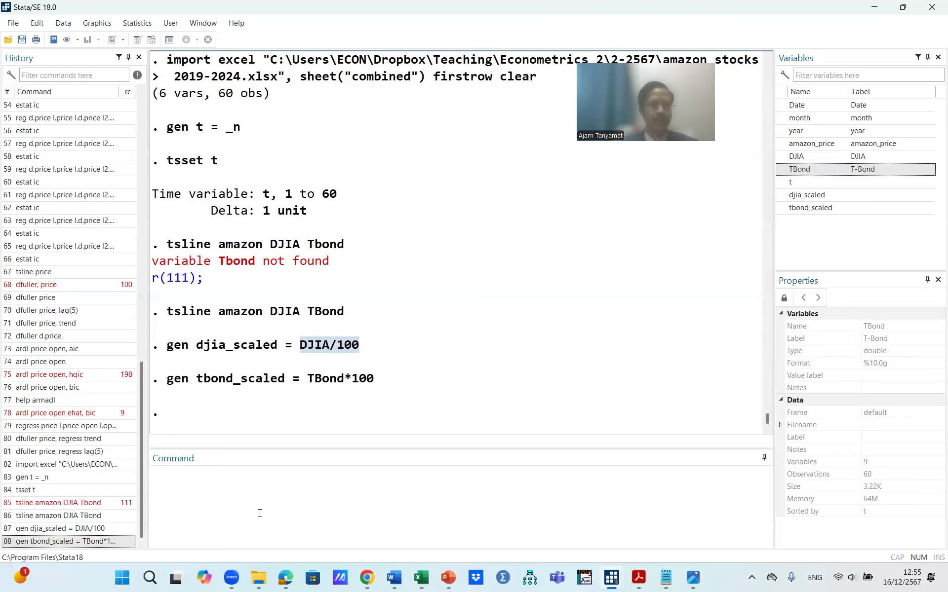
# Step: Plot amazon_price, djia_scaled and tbond_scaled together as time-series lines with tsline
pyautogui.click(198, 504)
pyautogui.write('line')
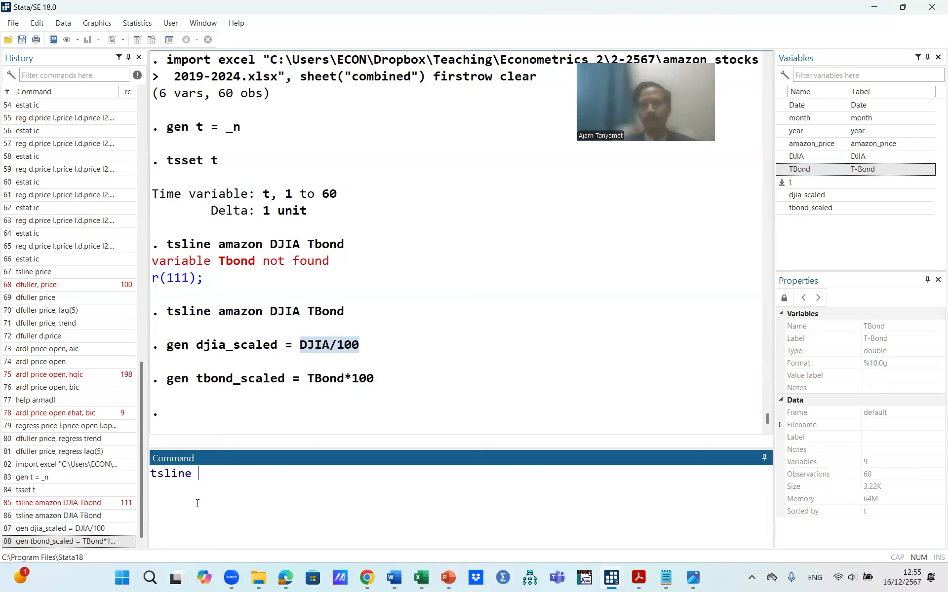
pyautogui.click(785, 198)
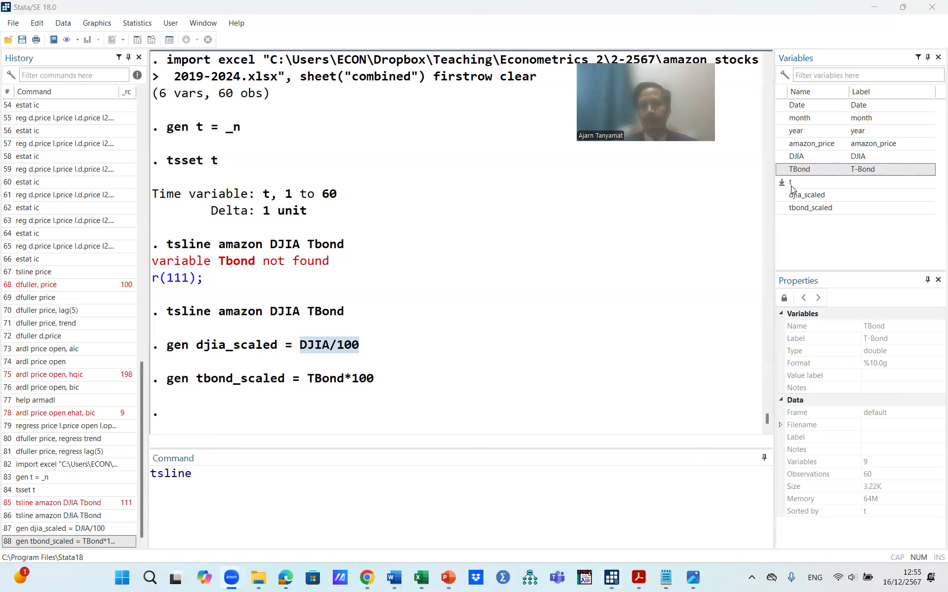
pyautogui.click(782, 144)
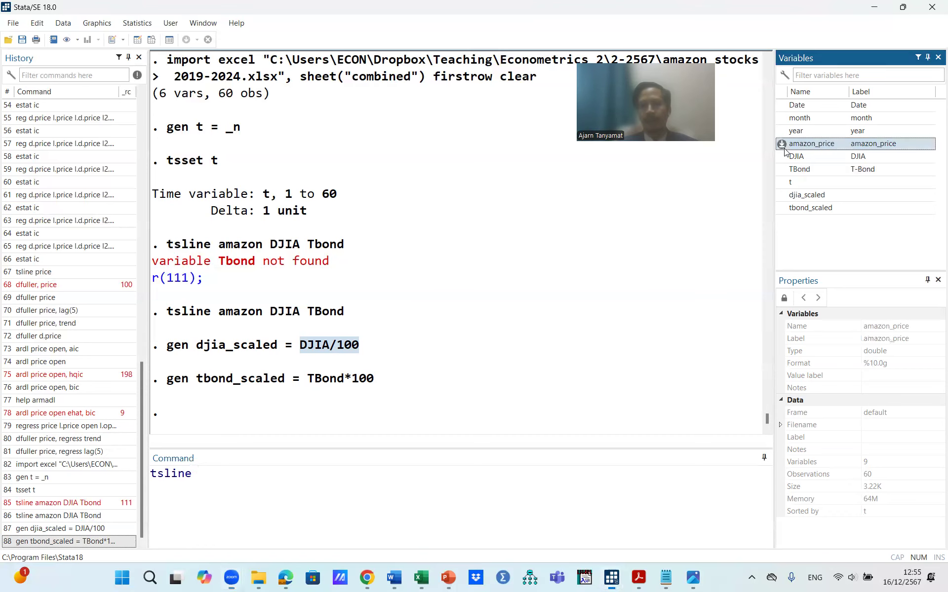
pyautogui.click(782, 195)
pyautogui.click(783, 209)
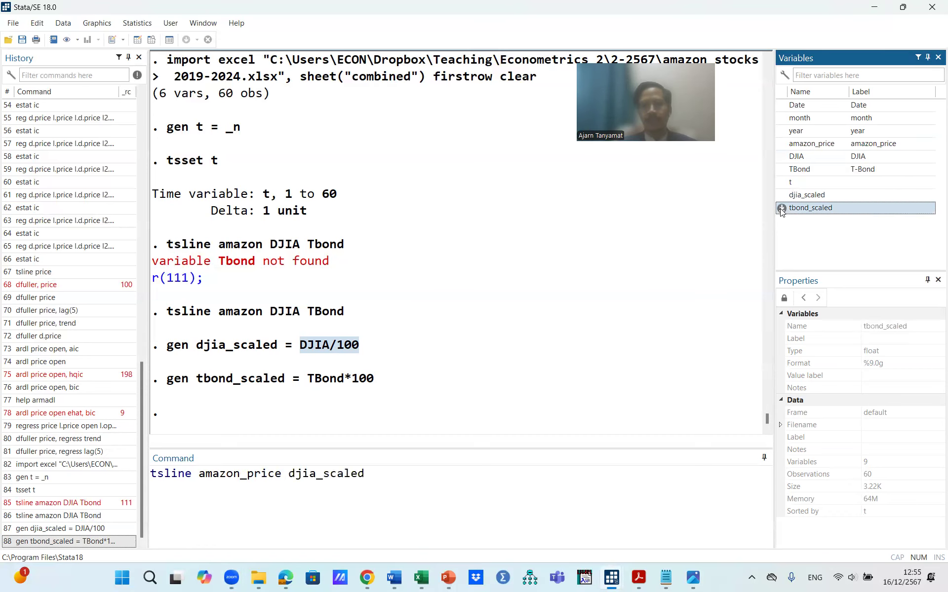
pyautogui.click(541, 487)
pyautogui.press('Return')
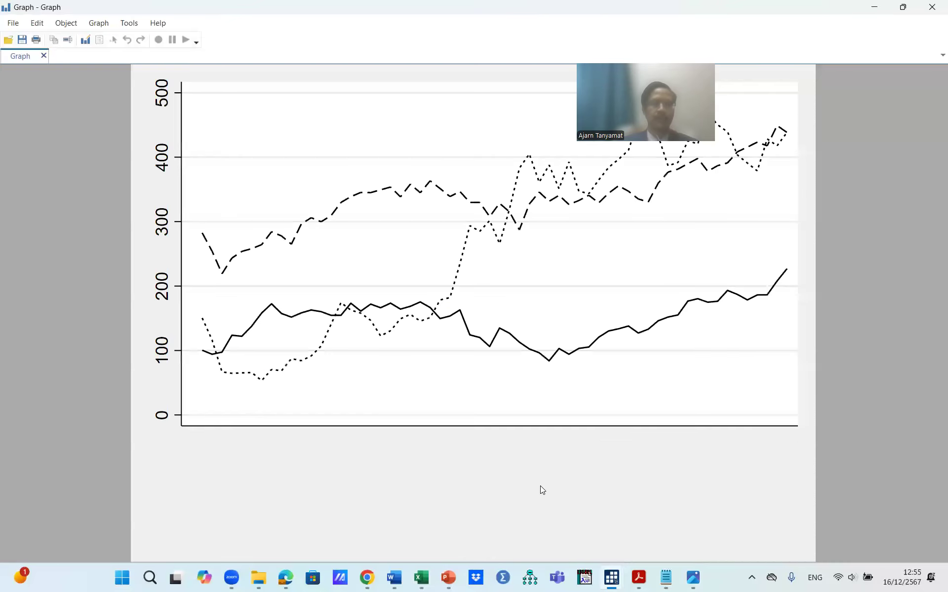